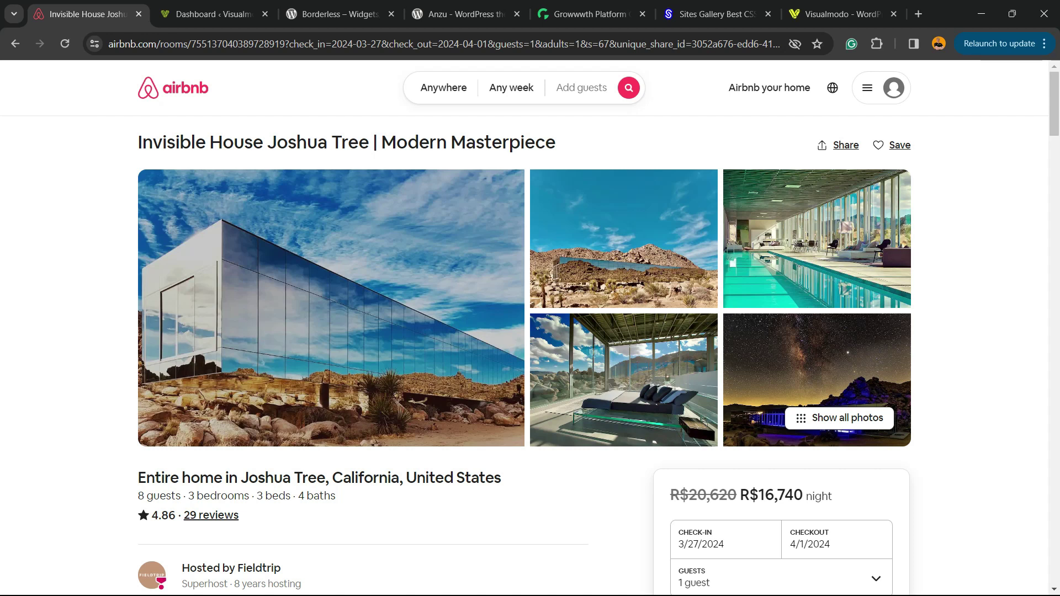
- Open the Airbnb listing's 29 reviews, then switch to the WordPress Dashboard tab
scroll(530, 331, "down", 5)
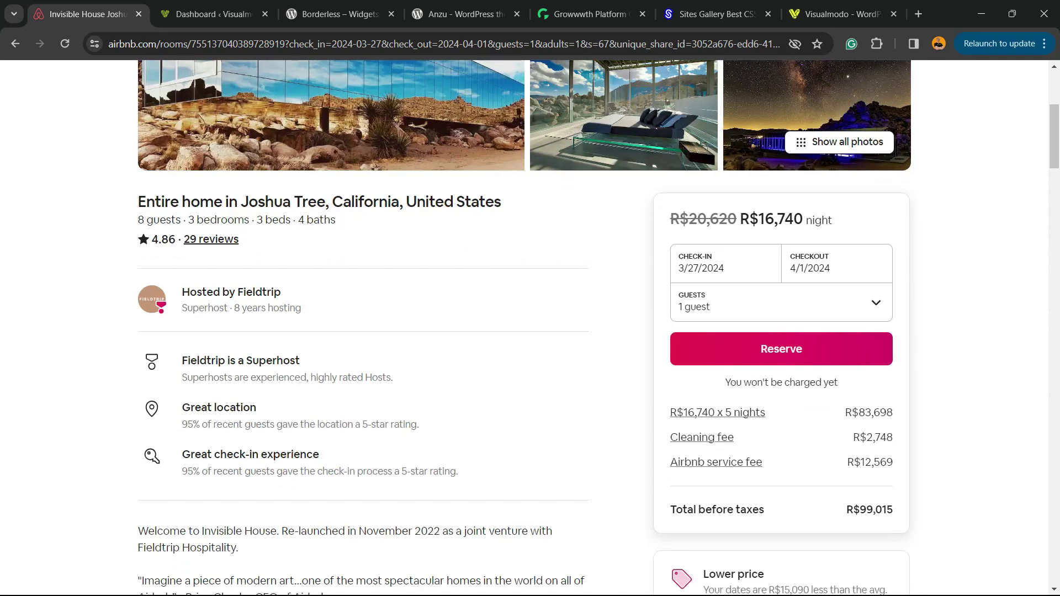
scroll(530, 331, "up", 3)
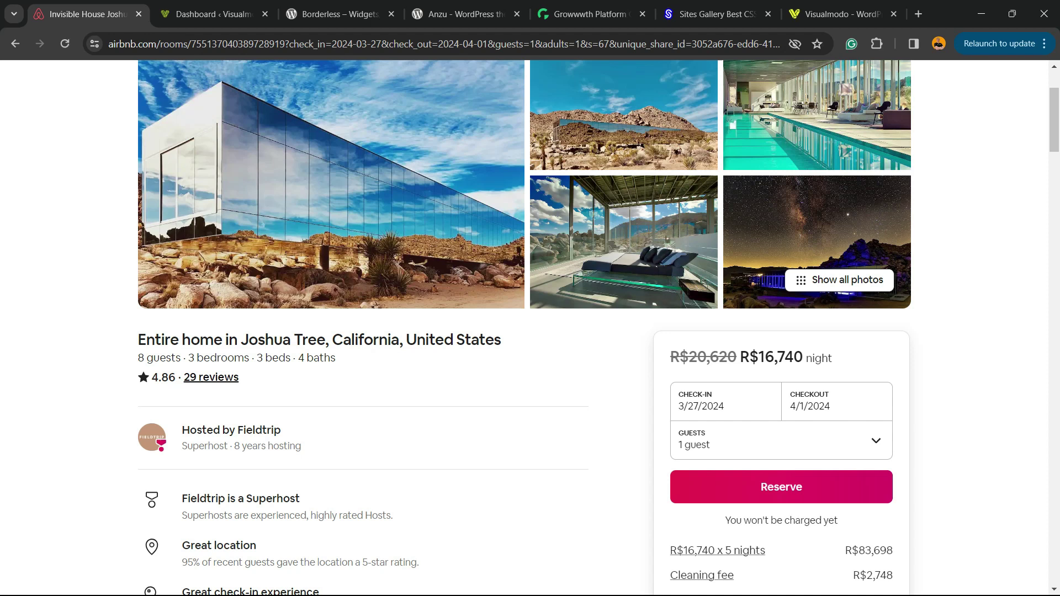
scroll(530, 331, "up", 3)
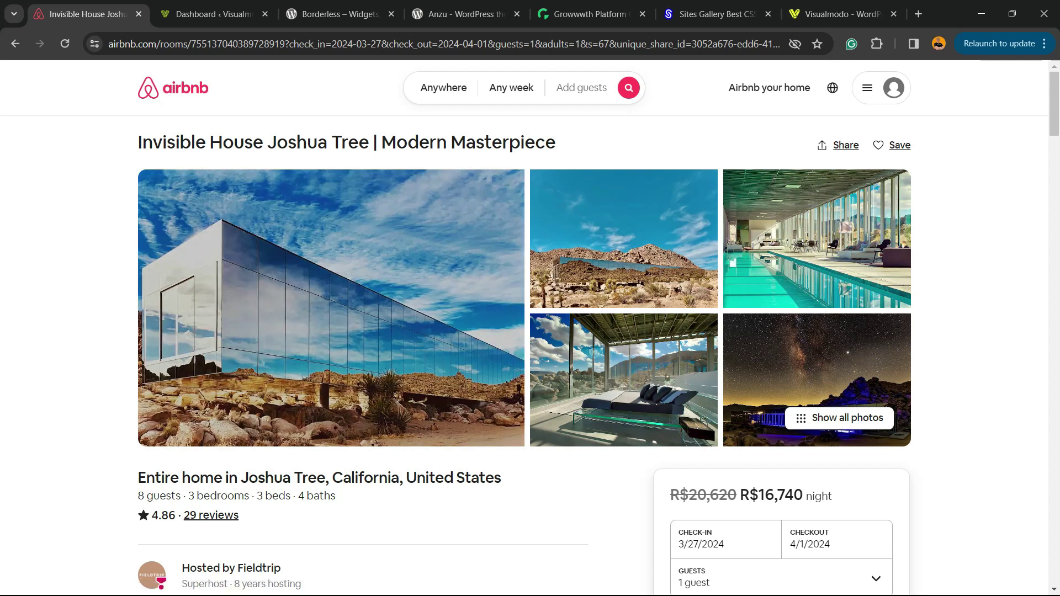
scroll(526, 326, "down", 2)
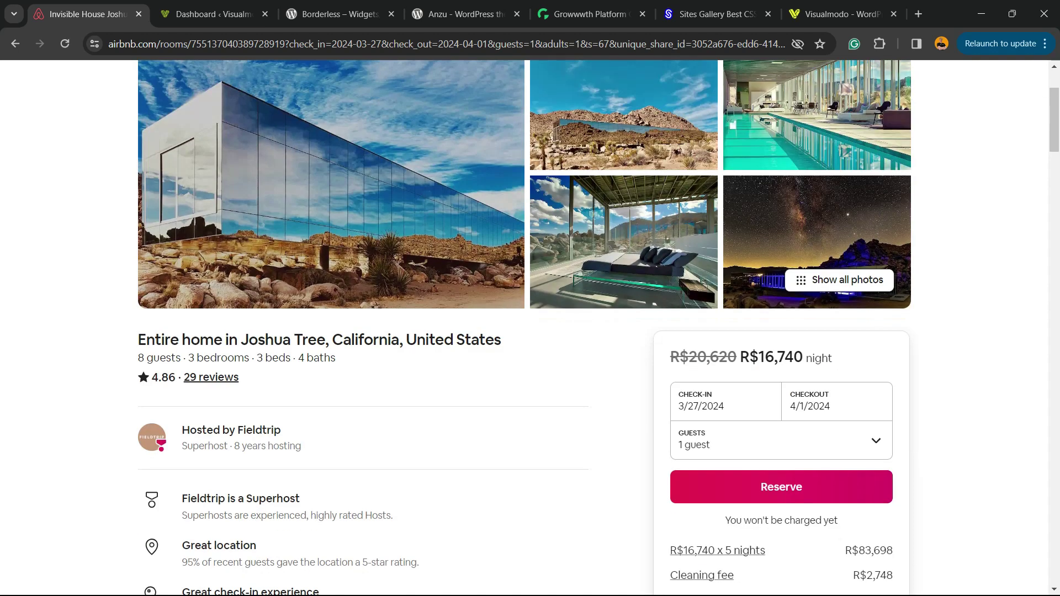
left_click(211, 377)
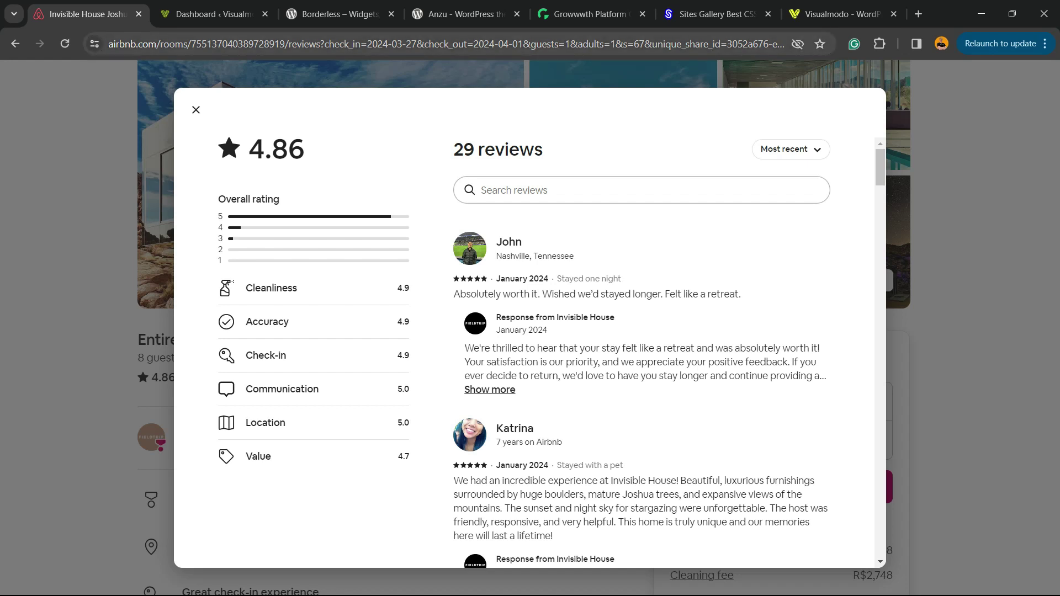
left_click(210, 14)
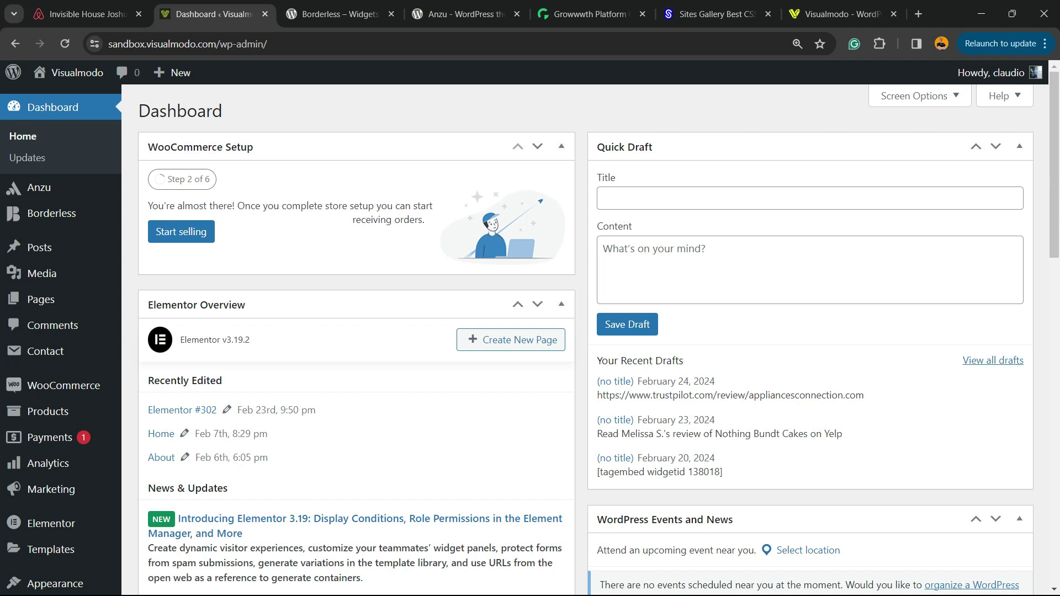
- Search the WordPress plugin directory for Tagembed from Add New Plugin
scroll(42, 260, "down", 2)
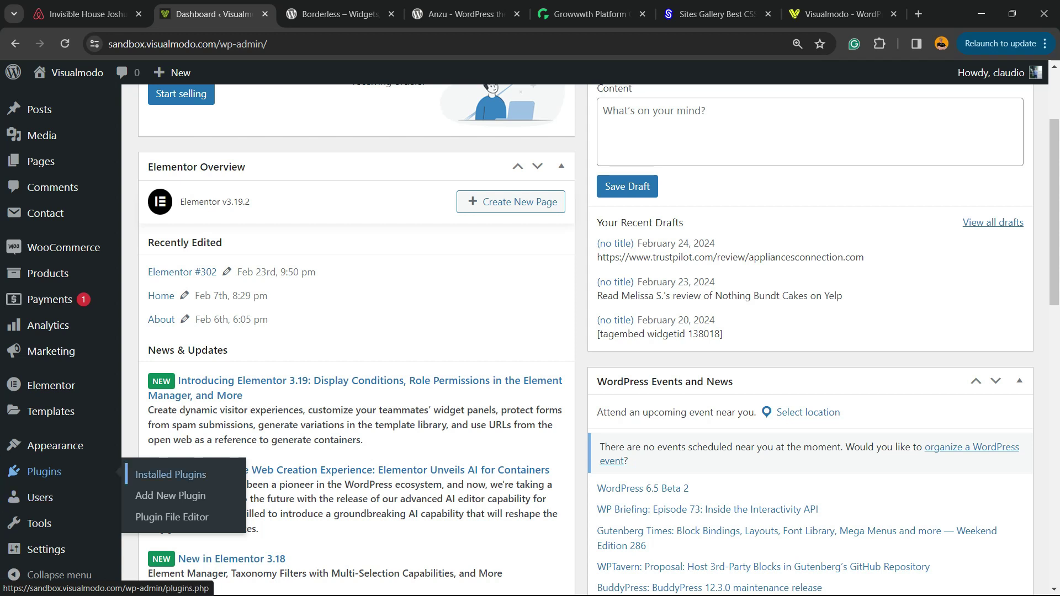
left_click(175, 495)
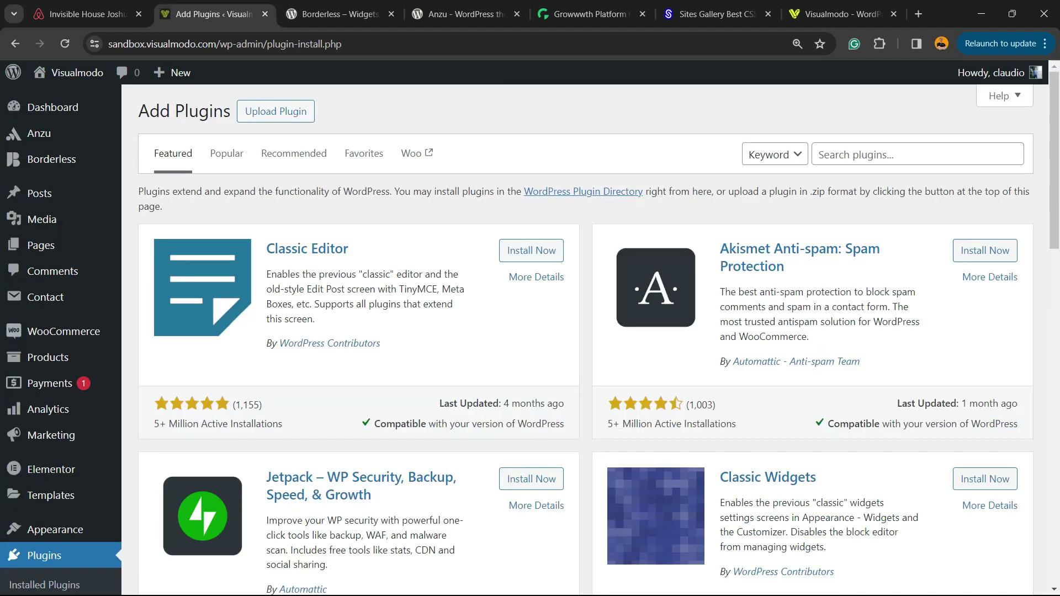
left_click(774, 155)
key("Tab")
type("Tagembed")
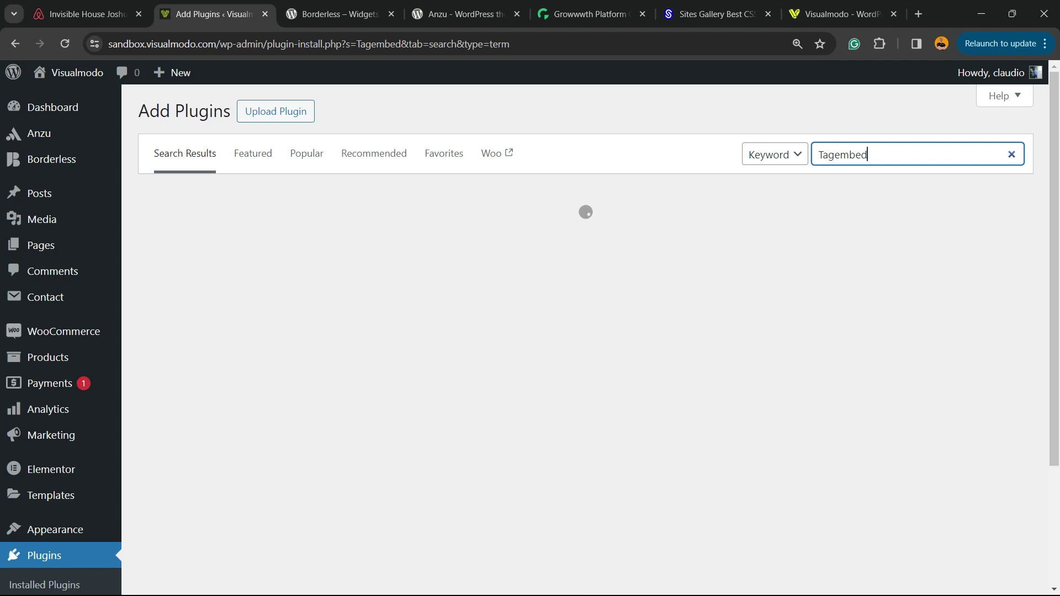
- Install and activate the Tagembed plugin, then return to the Airbnb reviews tab
left_click(524, 238)
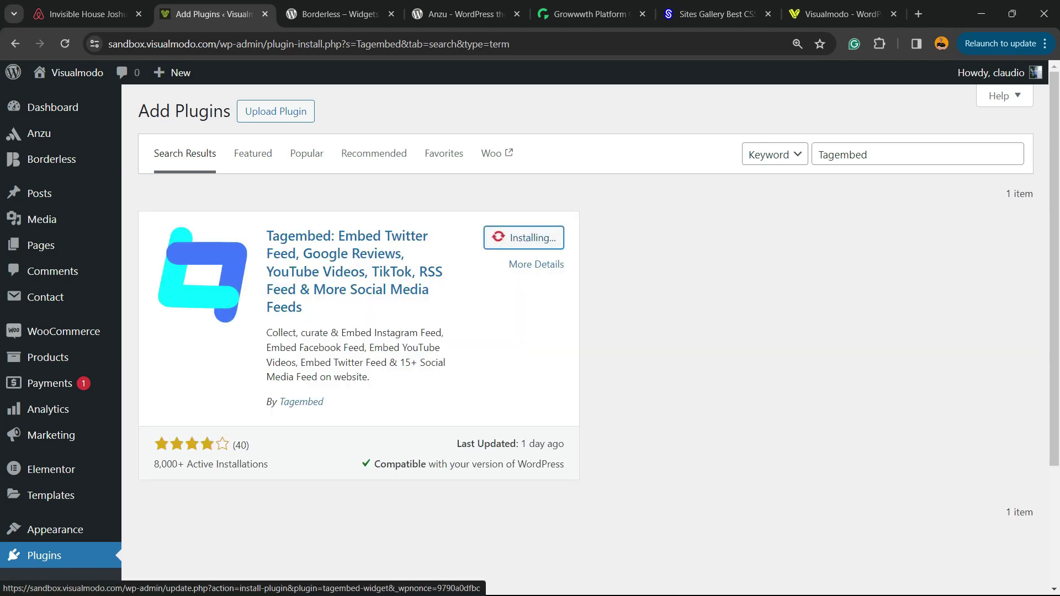
left_click(538, 237)
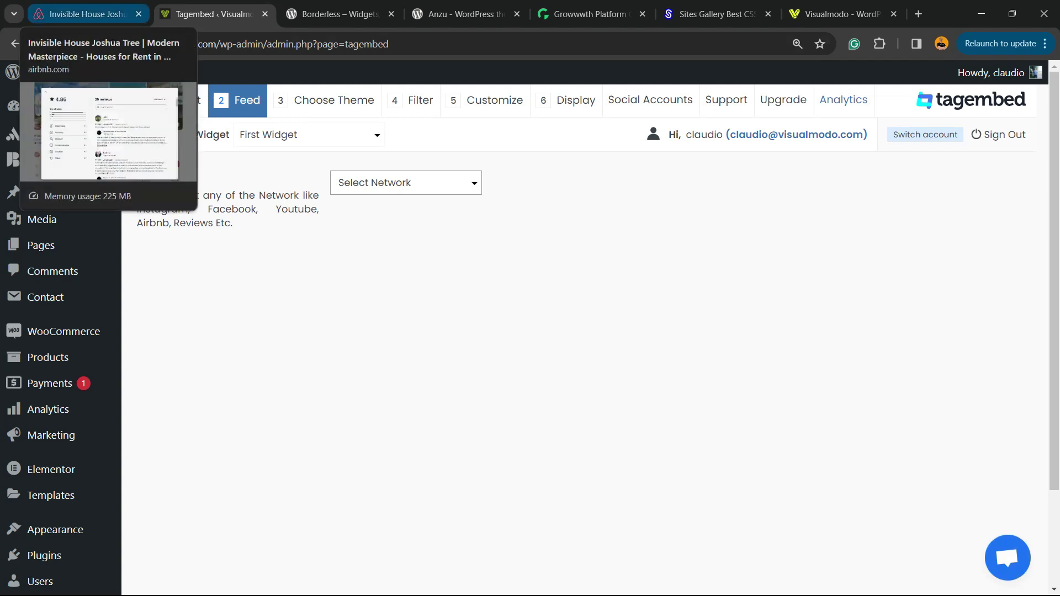
left_click(88, 14)
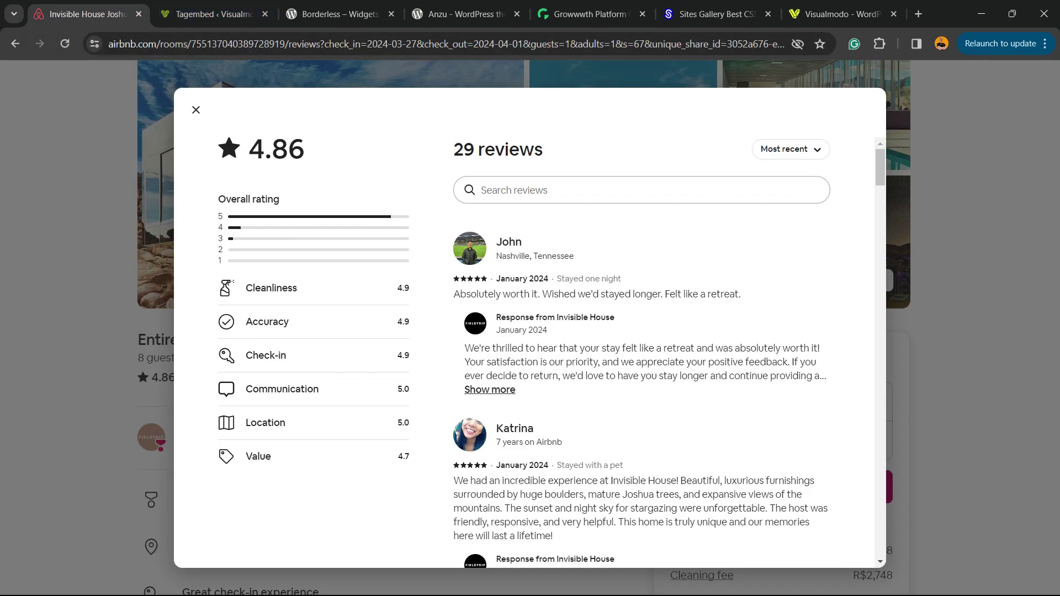
- Copy the Airbnb reviews page URL from the address bar and return to the Tagembed tab
scroll(641, 395, "down", 20)
scroll(640, 394, "up", 20)
scroll(640, 395, "up", 5)
key("ctrl+l")
key("ctrl+c")
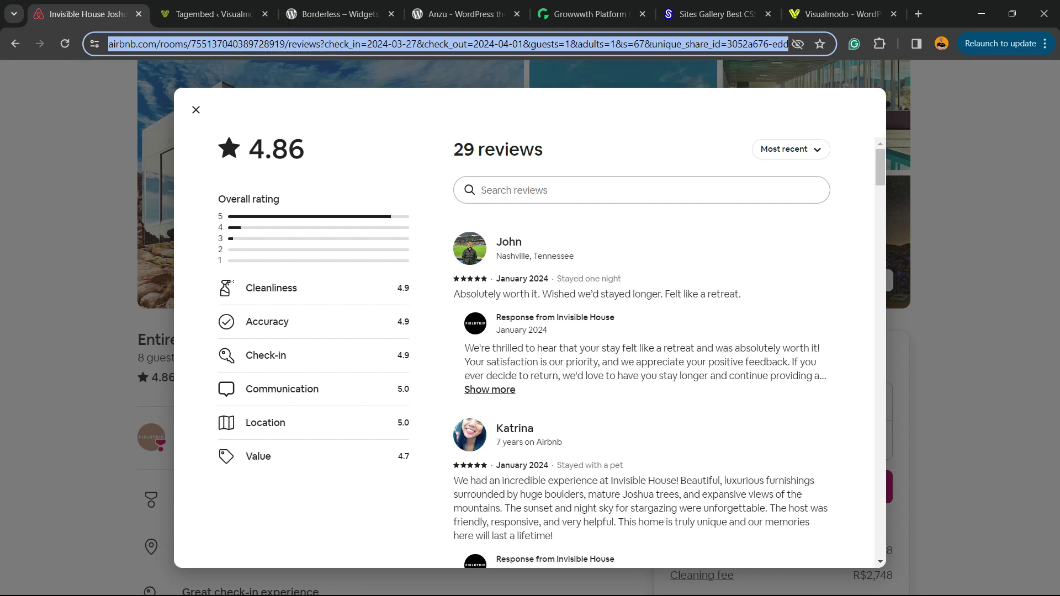
right_click(279, 45)
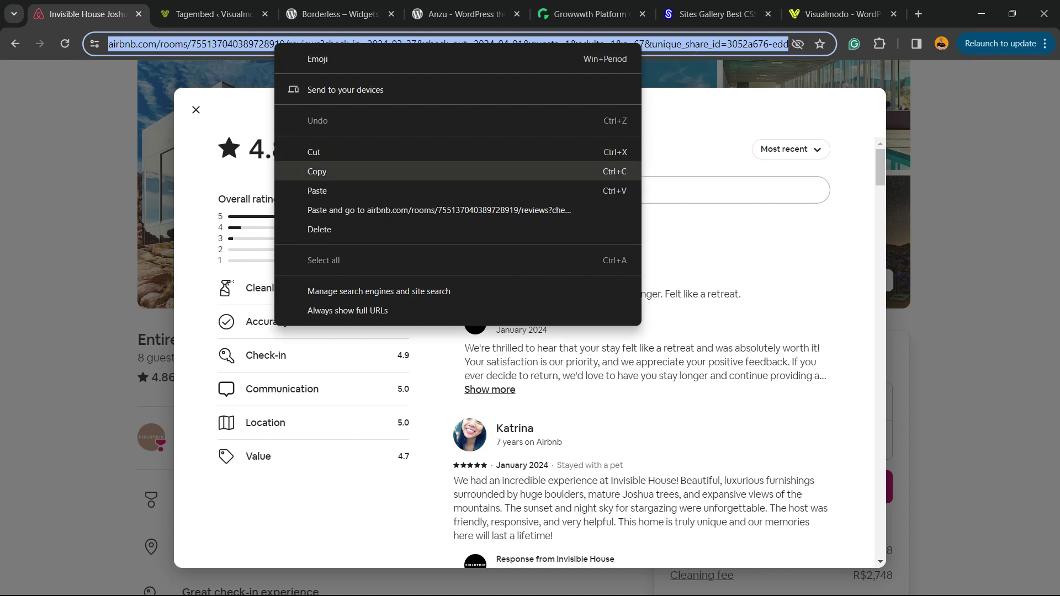
left_click(309, 168)
left_click(213, 14)
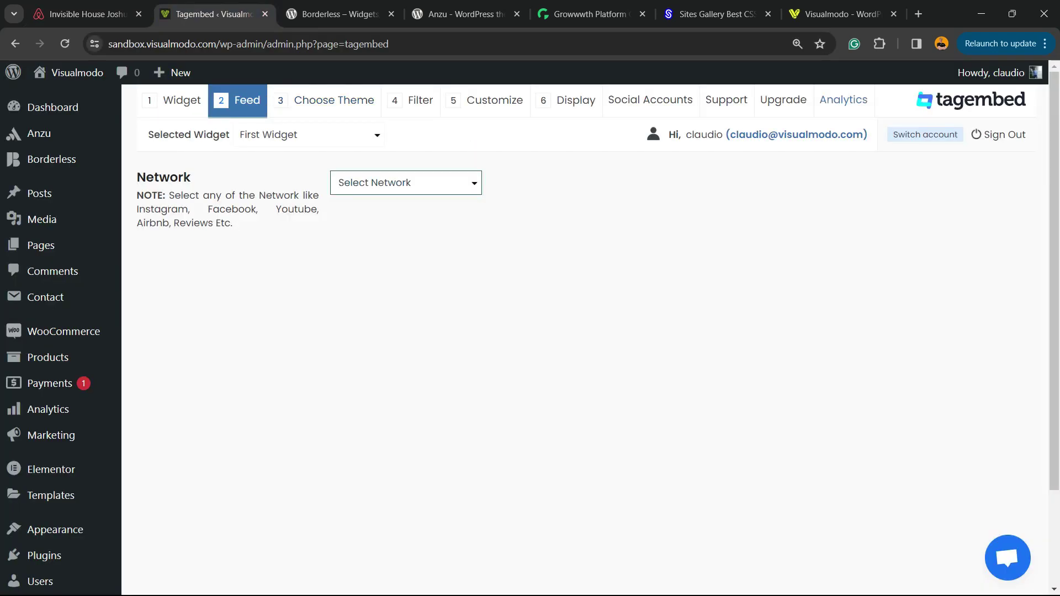
- Choose network Airbnb and filter Rooms Review, paste the listing URL, and create the feed
left_click(406, 182)
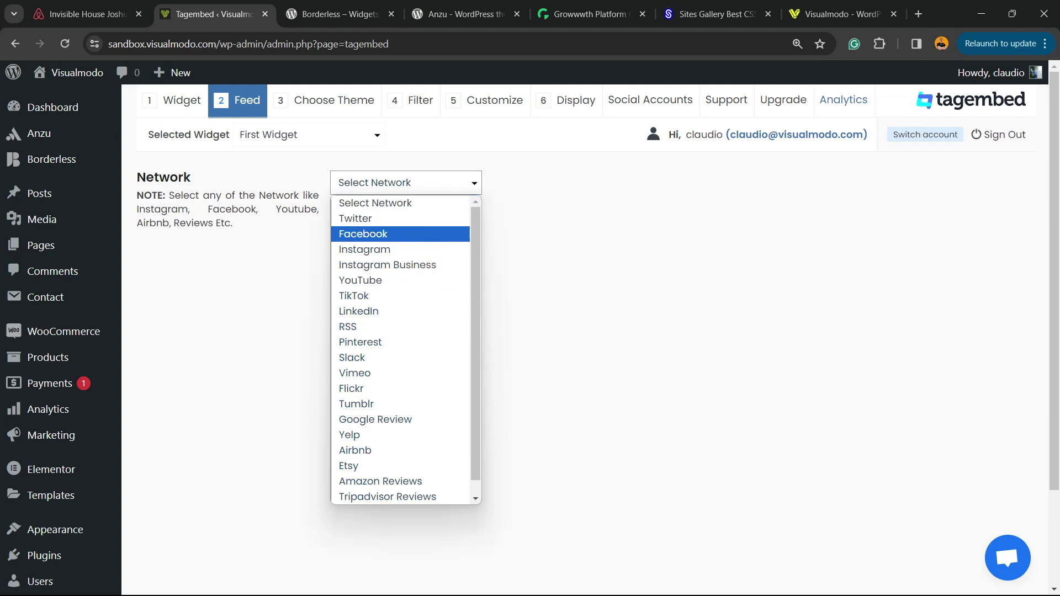
scroll(386, 358, "down", 1)
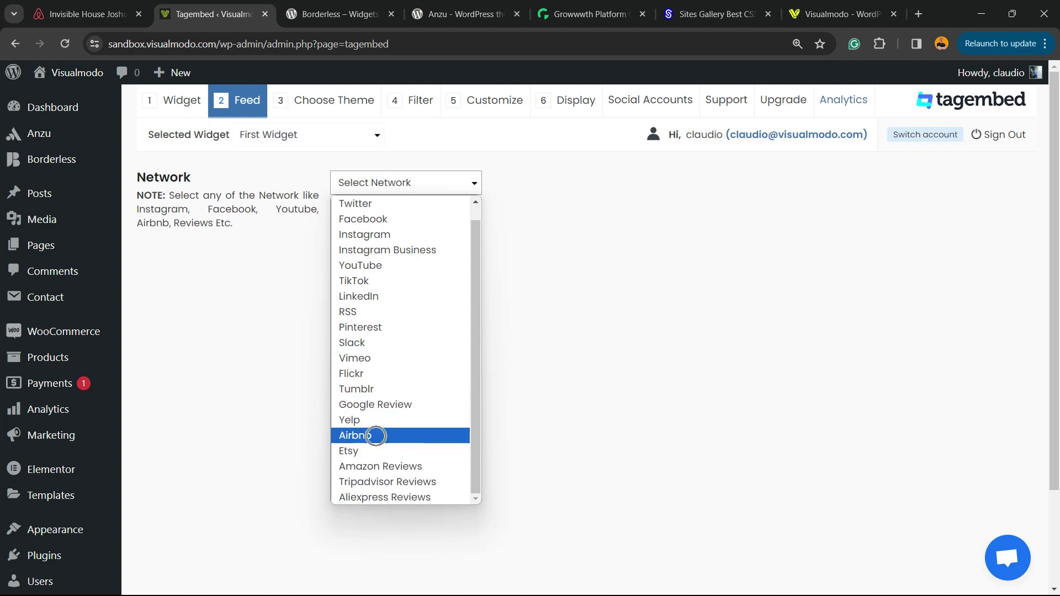
left_click(374, 435)
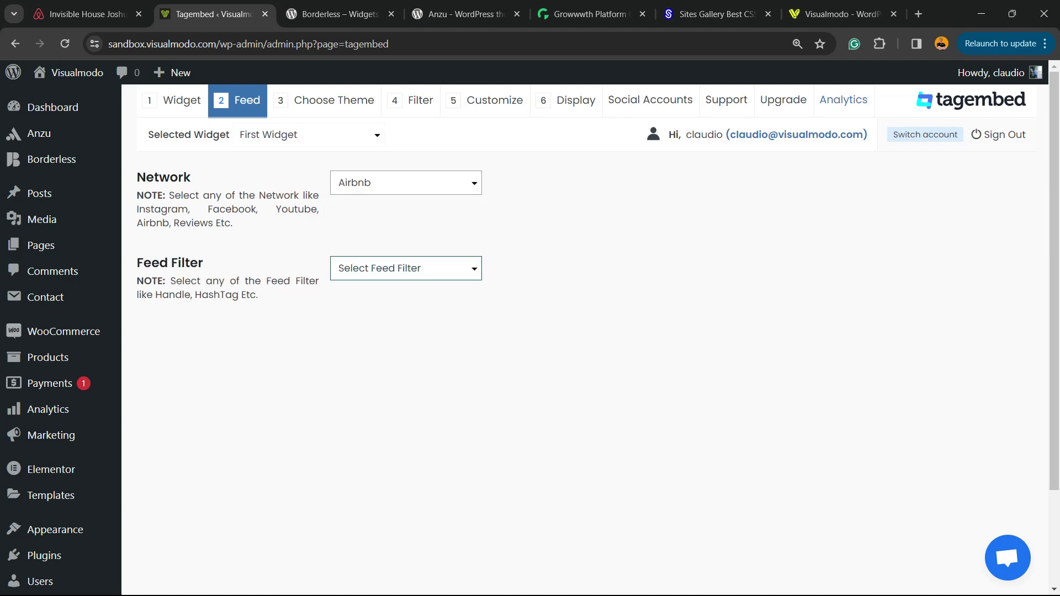
left_click(406, 268)
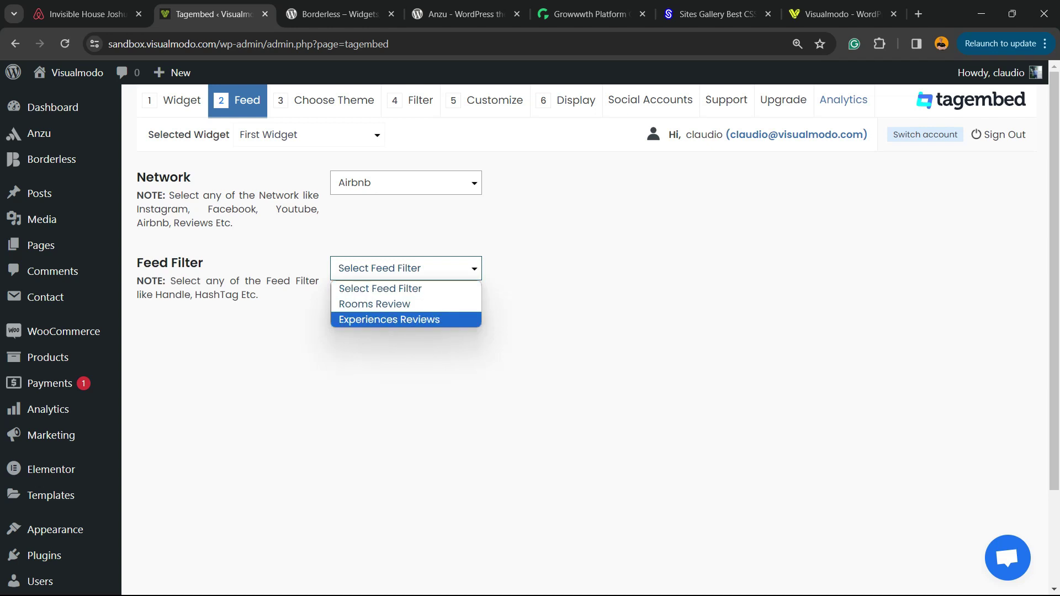
left_click(375, 305)
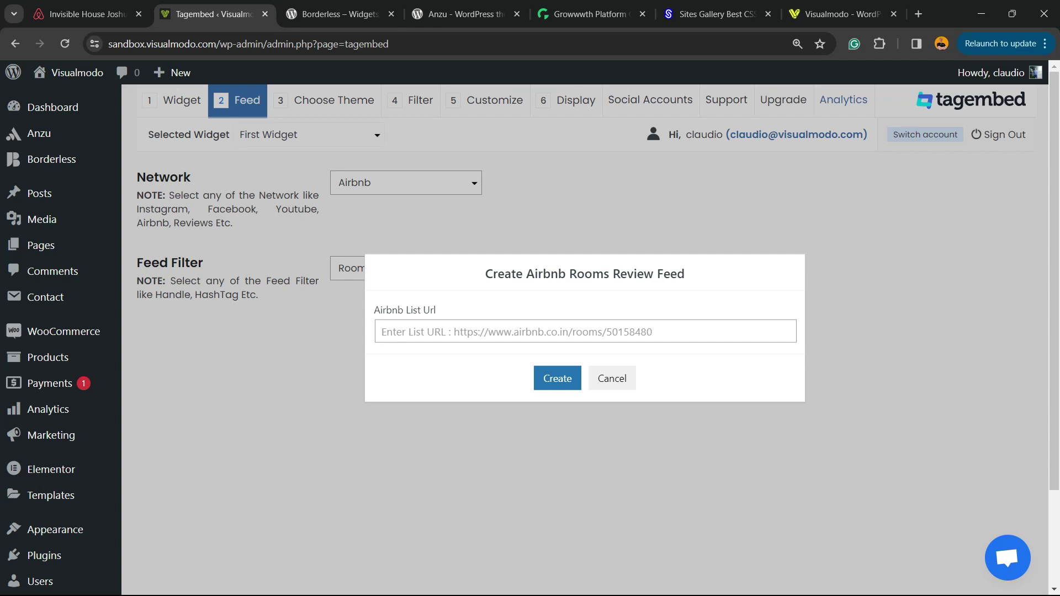
key("ctrl+v")
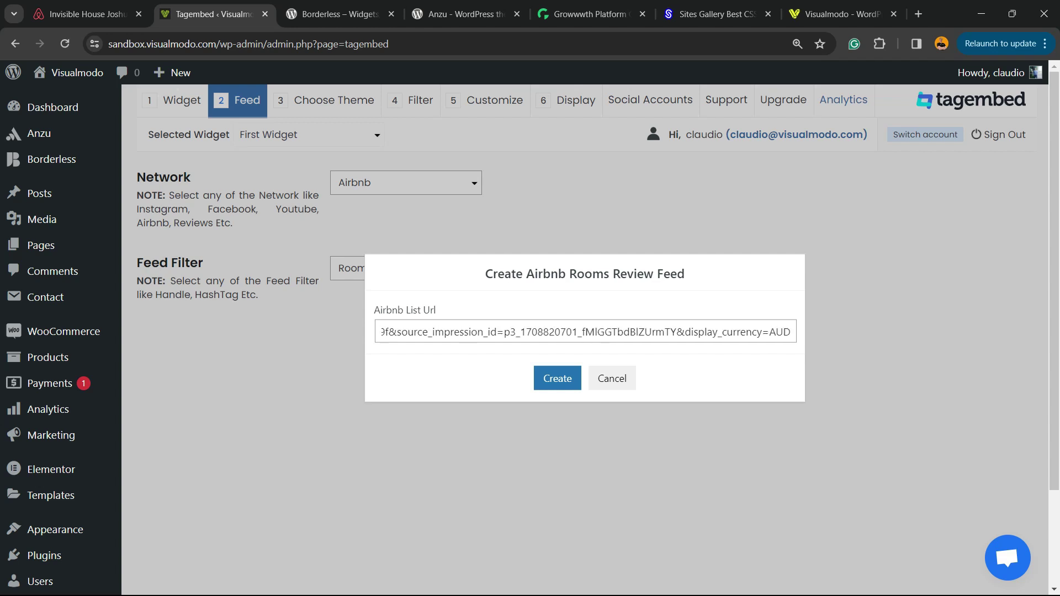
key("Return")
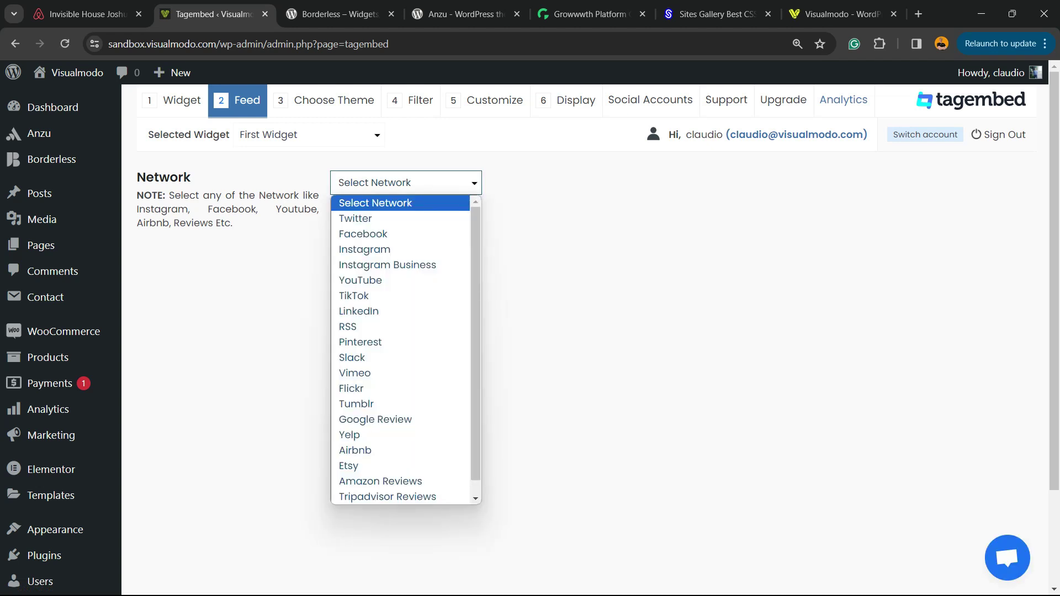
- Resubmit the Airbnb Rooms Review feed with the pasted listing URL, importing 29 reviews
scroll(406, 348, "down", 1)
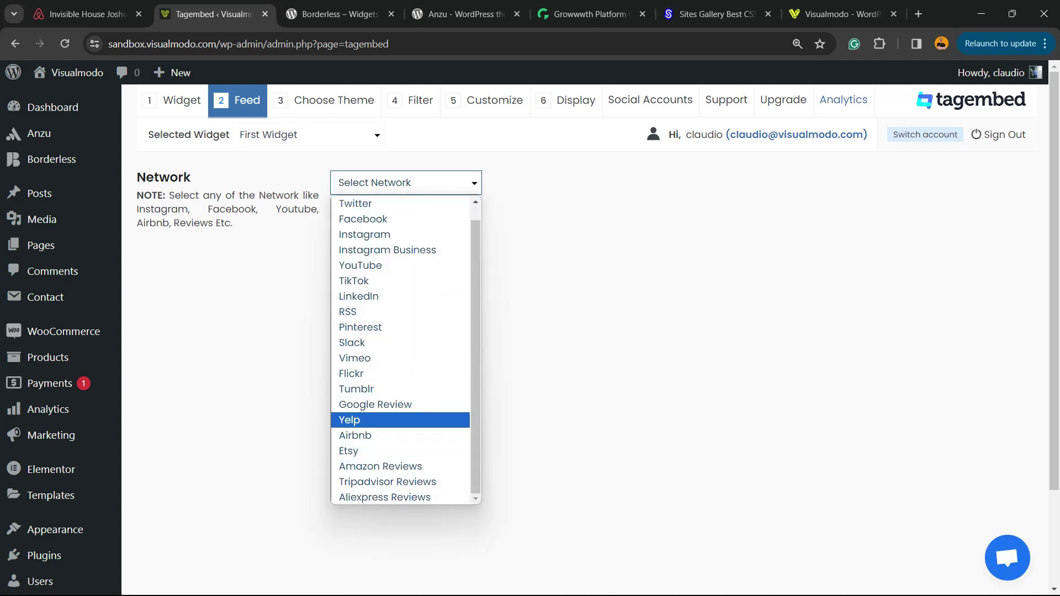
left_click(355, 435)
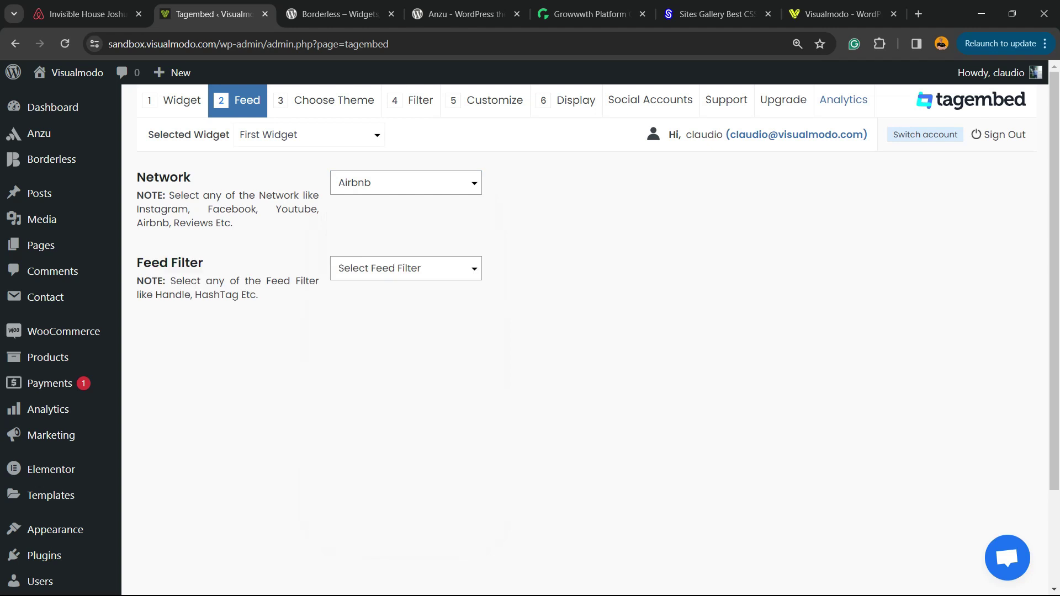
key("Return")
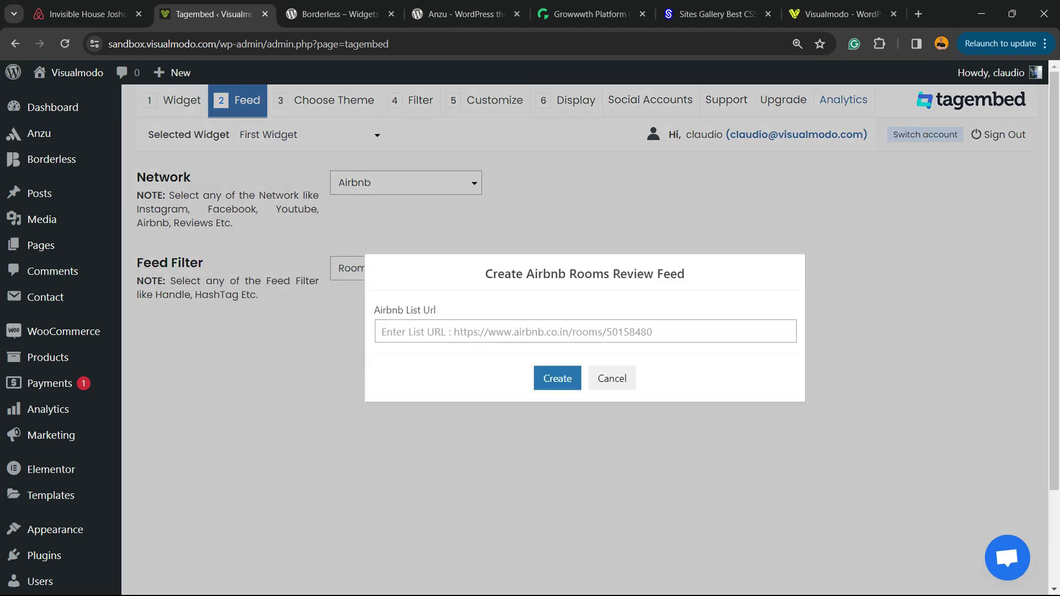
key("ctrl+v")
key("Home")
key("Return")
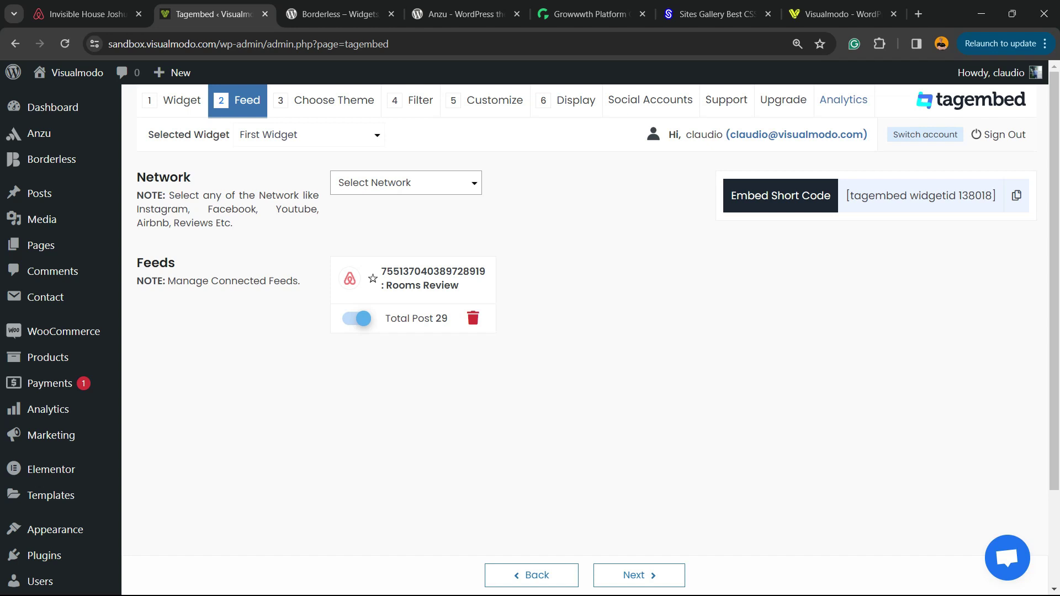
- Continue to Choose Theme and select the Review Box layout for the widget
left_click(626, 573)
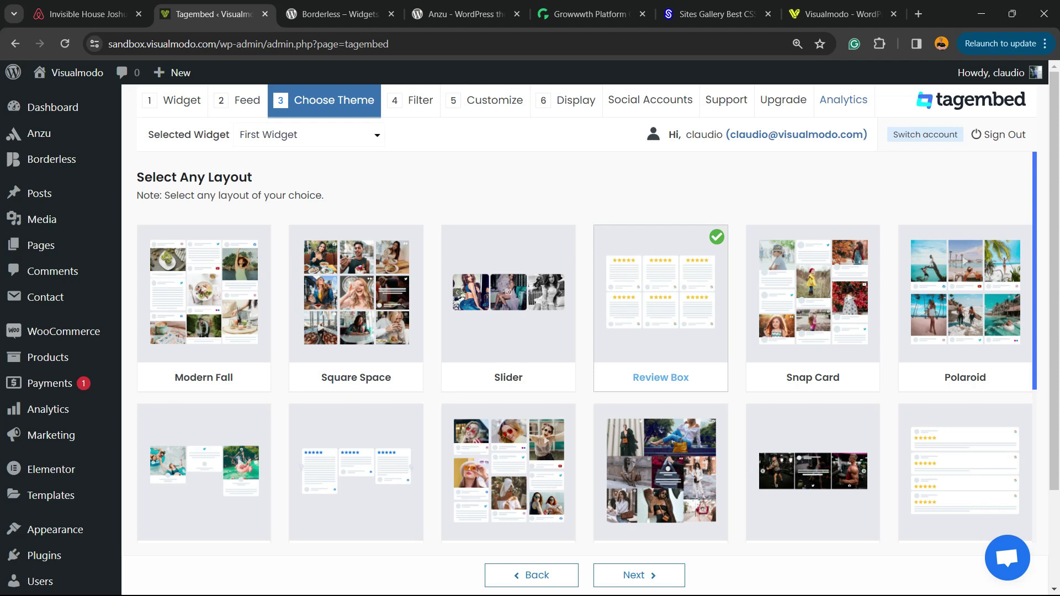
left_click(649, 381)
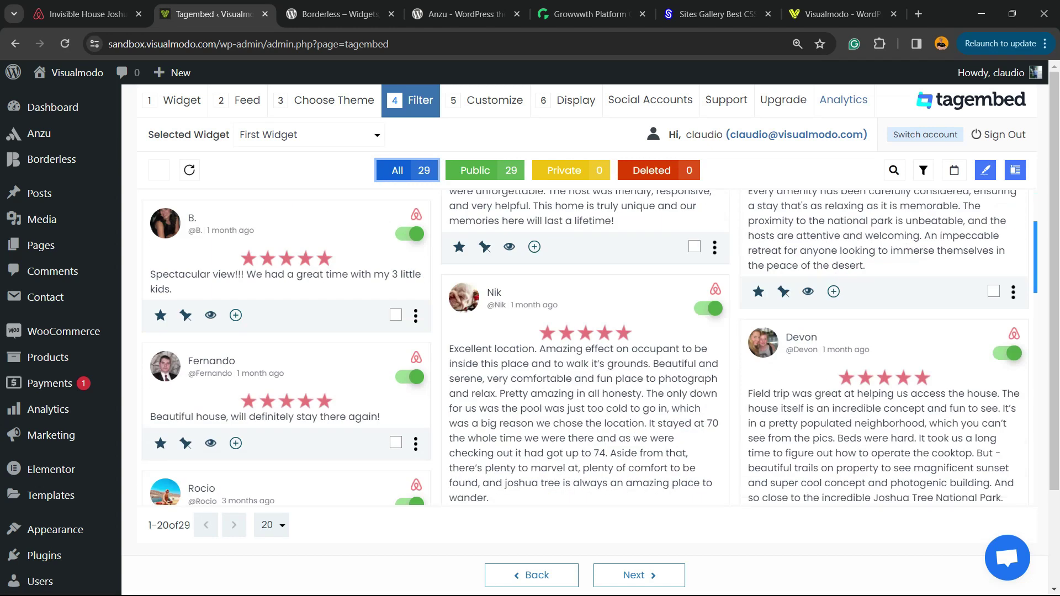
- Select the first review and scroll through the Airbnb review cards on the Filter step
left_click(395, 310)
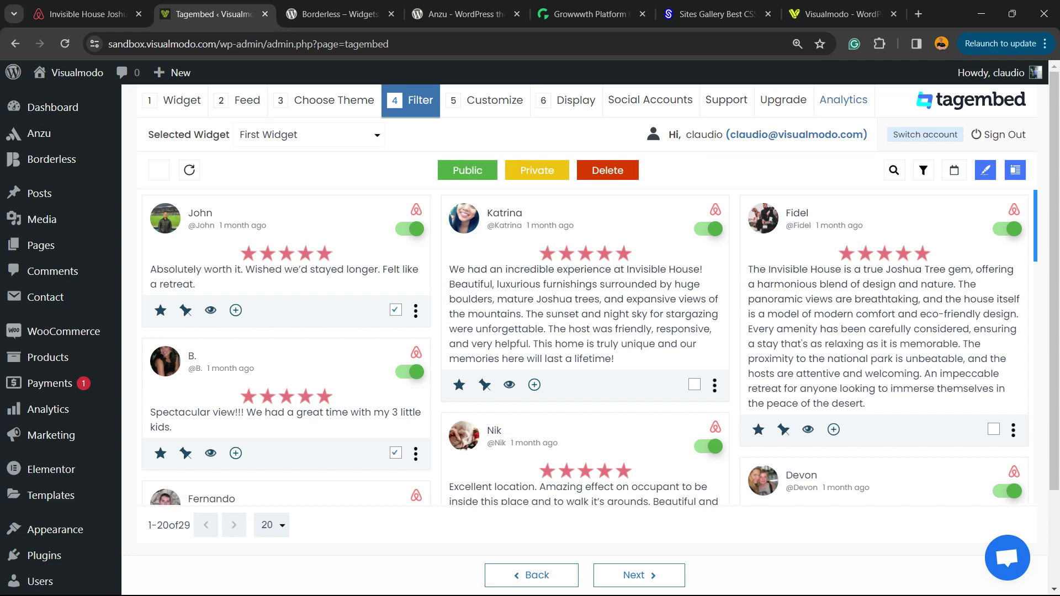
scroll(585, 348, "down", 5)
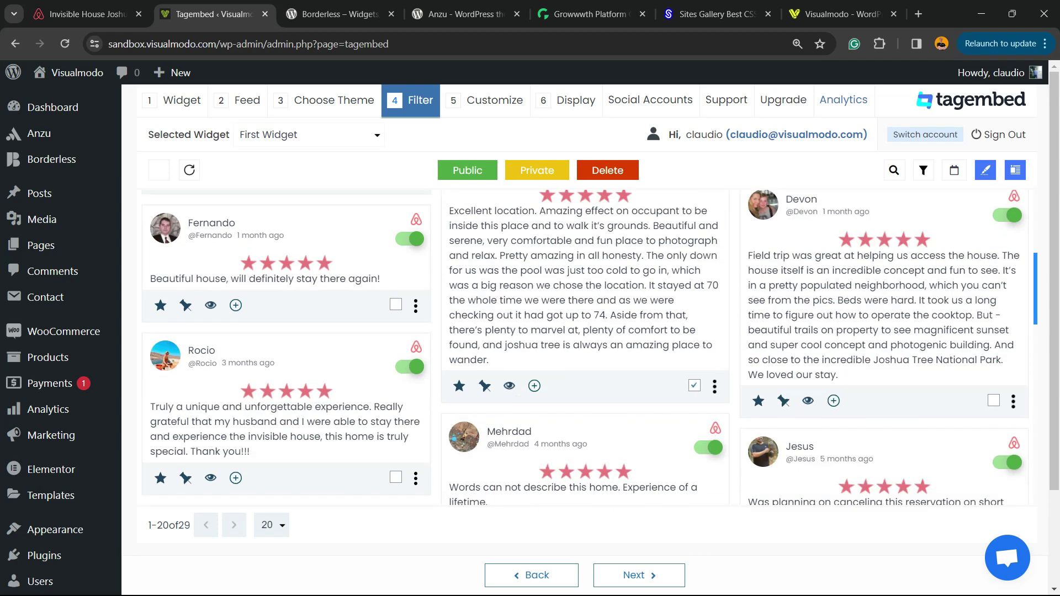
scroll(585, 347, "down", 3)
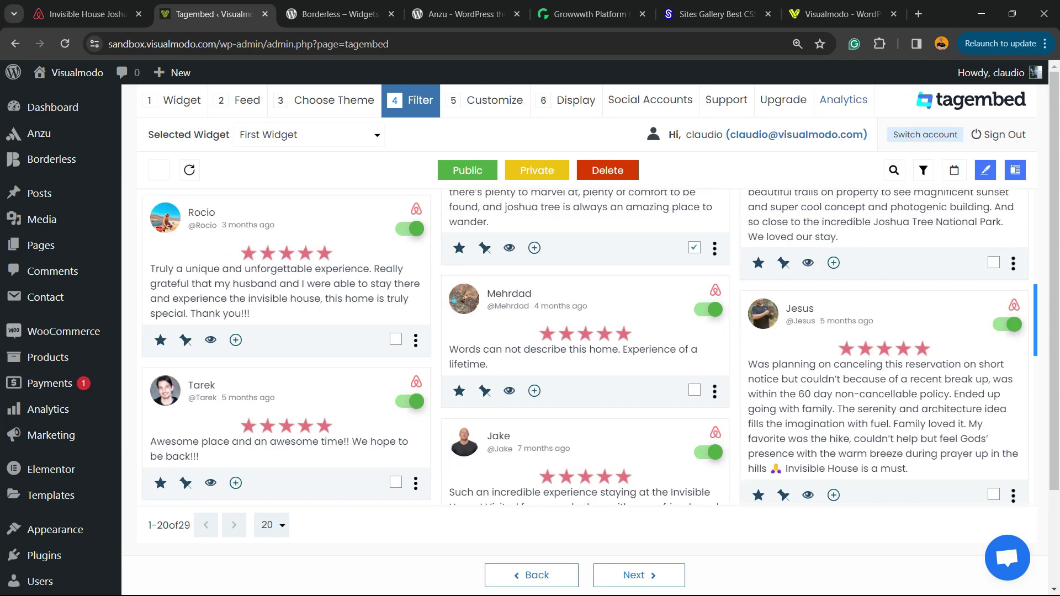
scroll(585, 348, "down", 5)
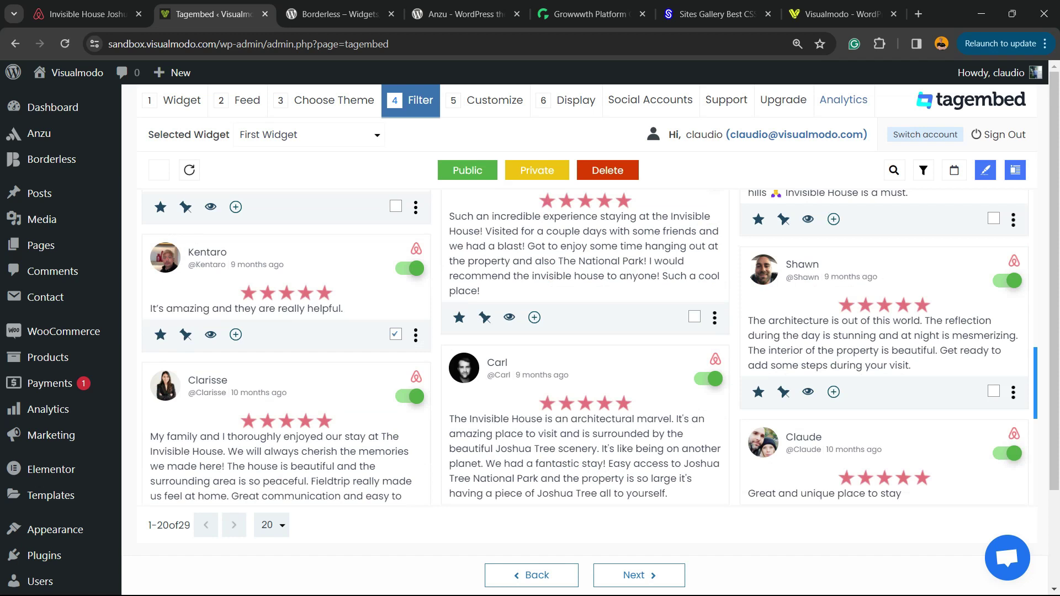
scroll(585, 348, "down", 3)
scroll(585, 348, "down", 4)
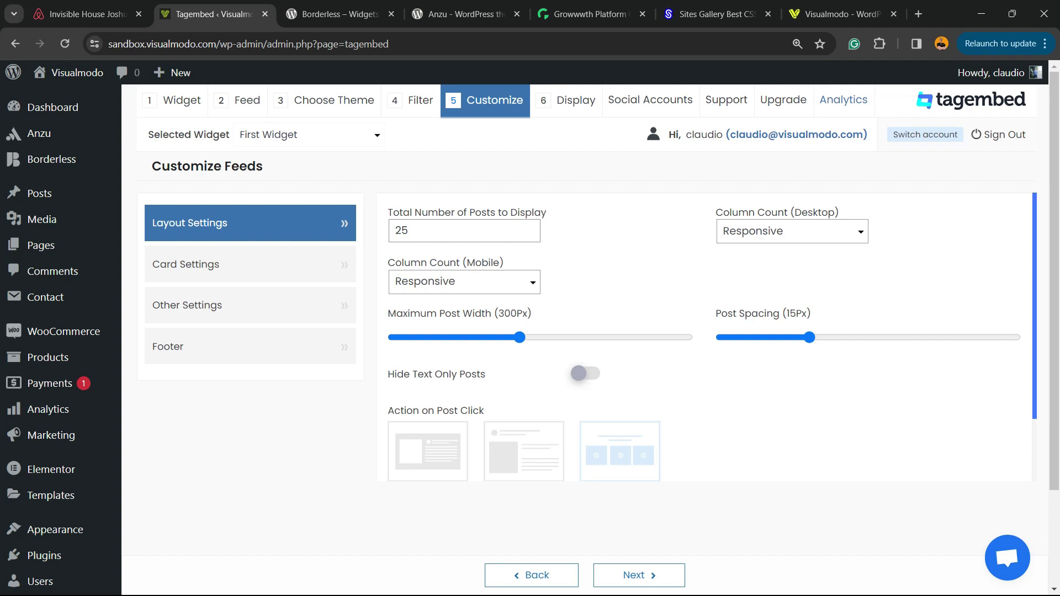
- Keep both the mobile and desktop column counts set to Responsive
left_click(464, 281)
left_click(425, 303)
left_click(792, 232)
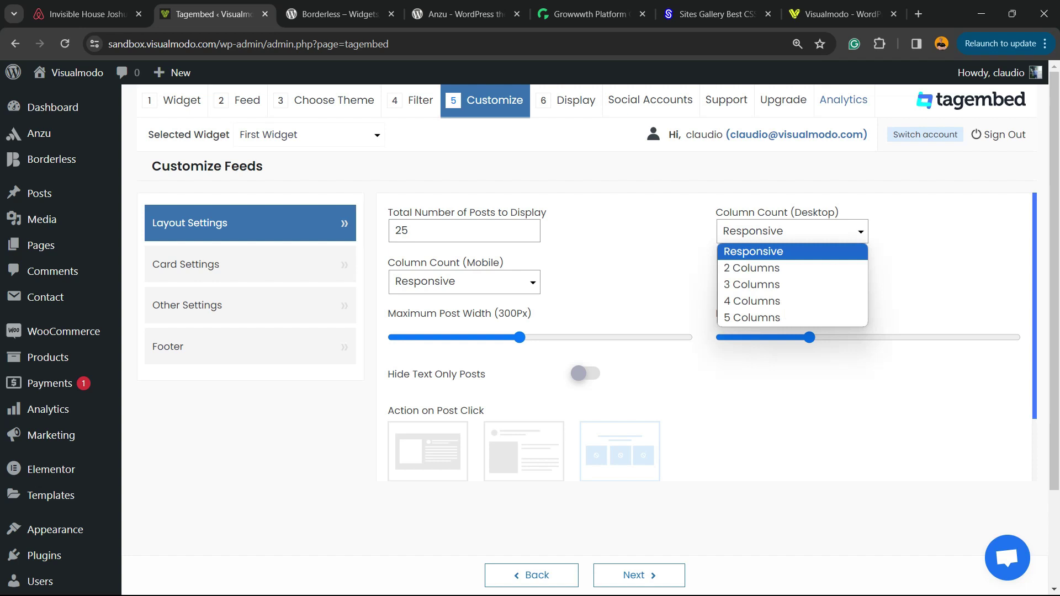
key("Escape")
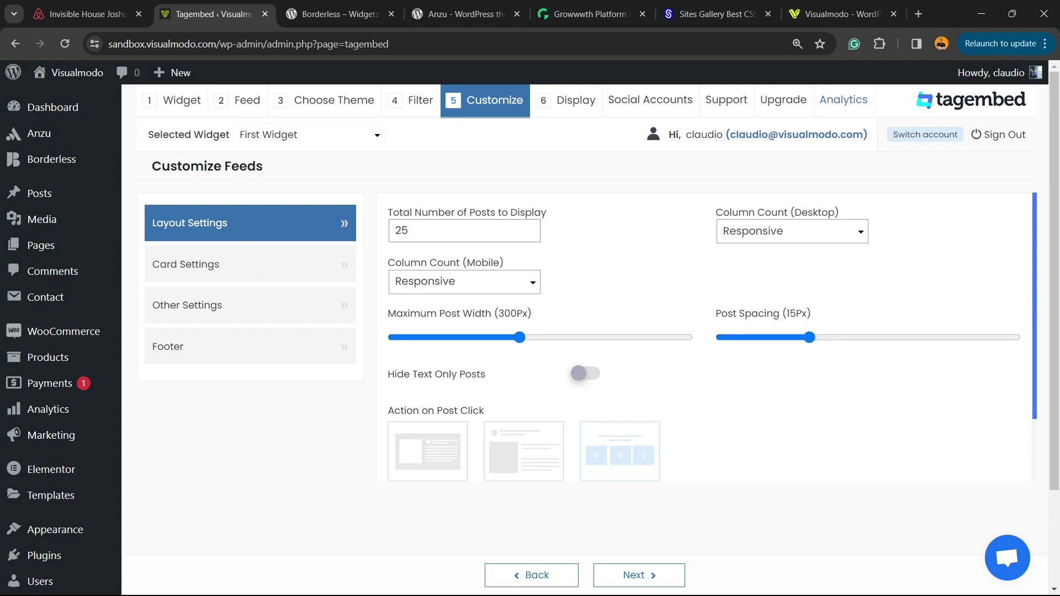
- Look over the Card, Other and Footer settings, apply them, and continue to Display
left_click(221, 263)
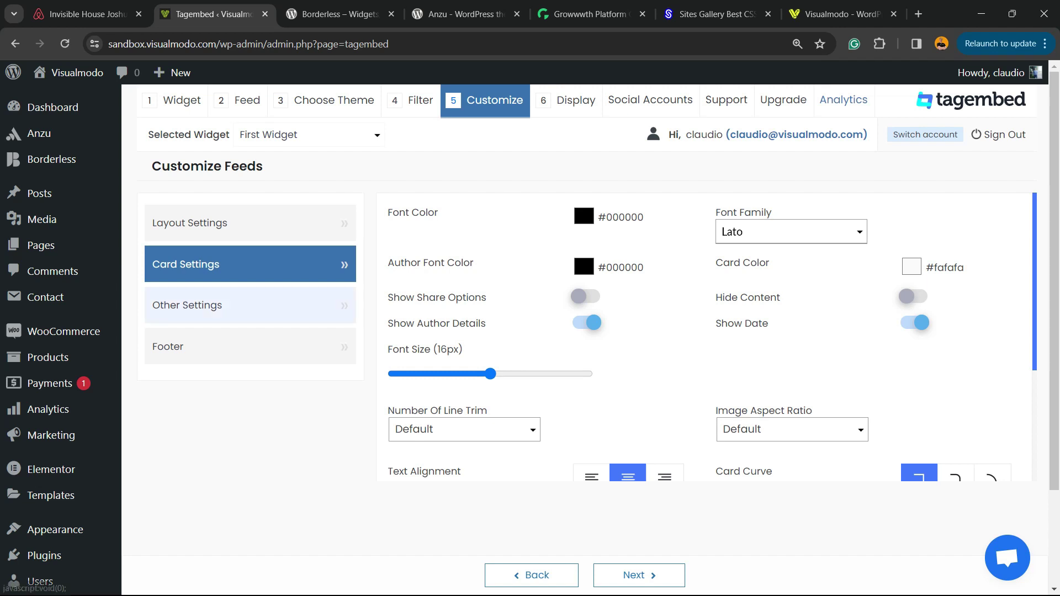
left_click(221, 306)
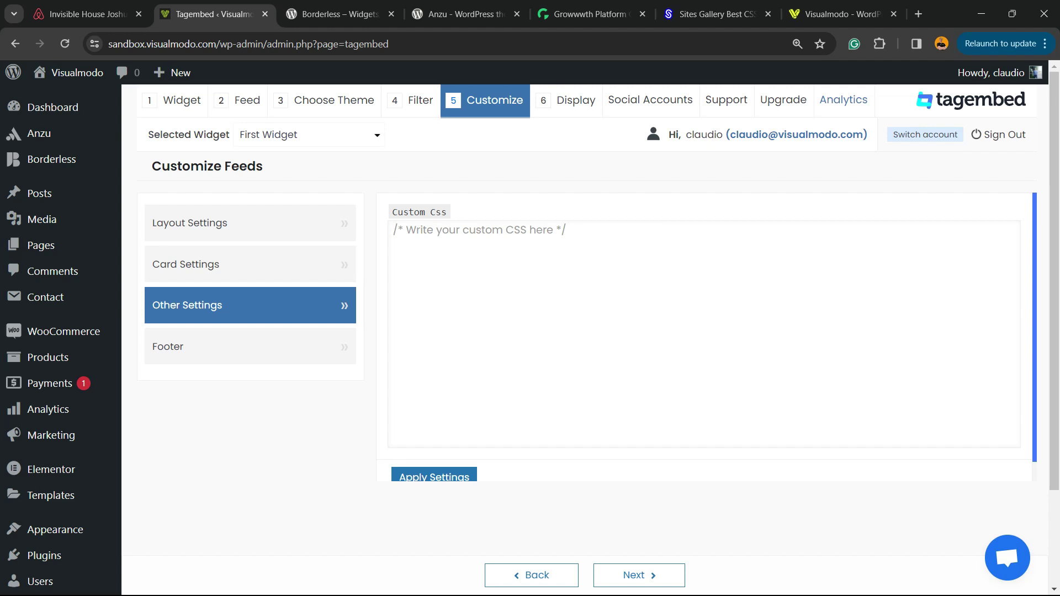
left_click(221, 346)
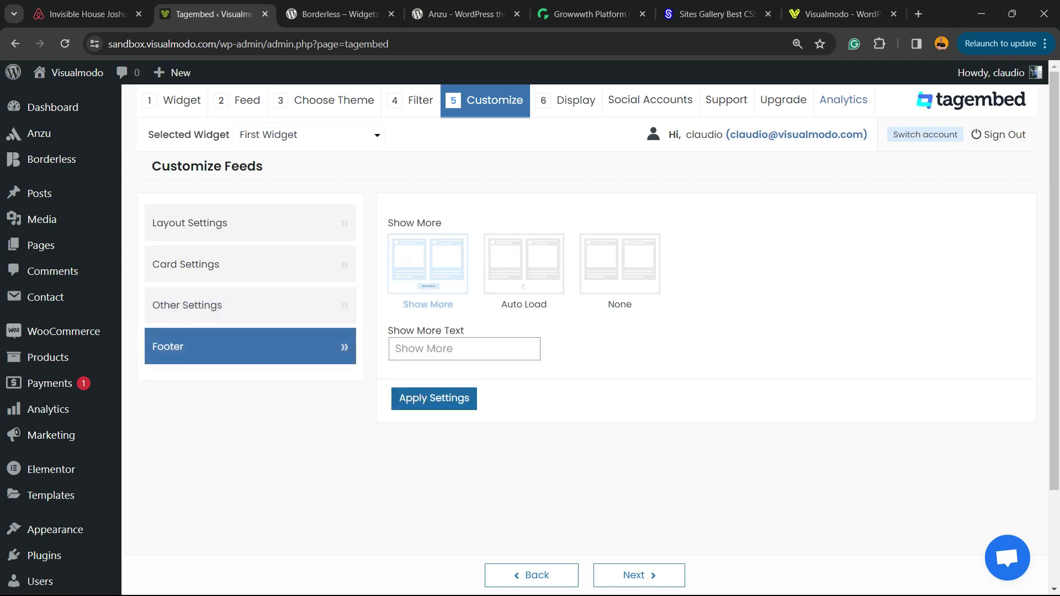
left_click(432, 398)
left_click(633, 575)
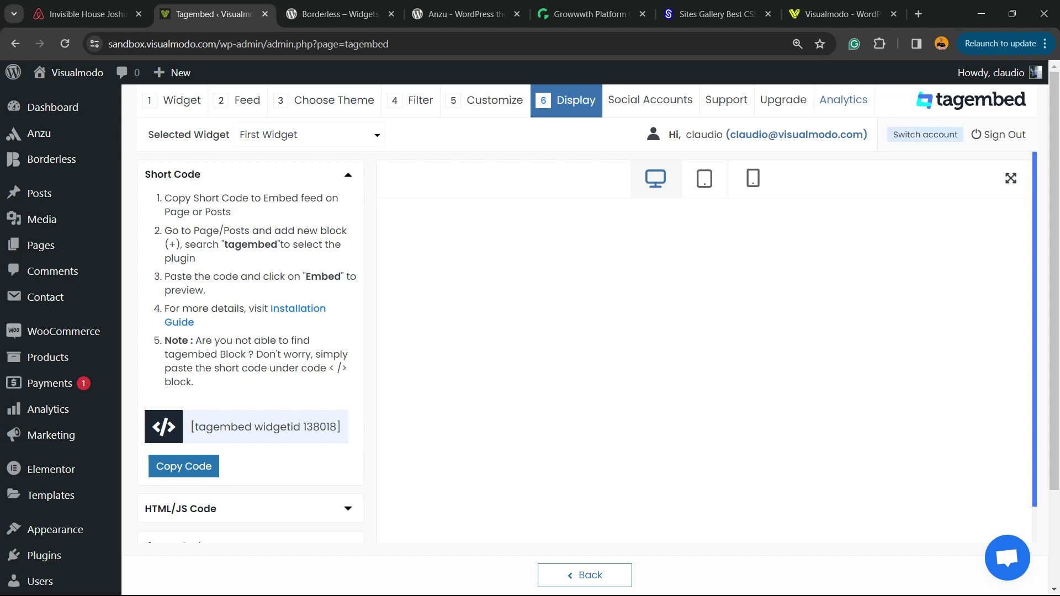
- Copy the [tagembed widgetid 138018] shortcode, checking the widget's tablet preview along the way
scroll(184, 441, "down", 1)
left_click(184, 425)
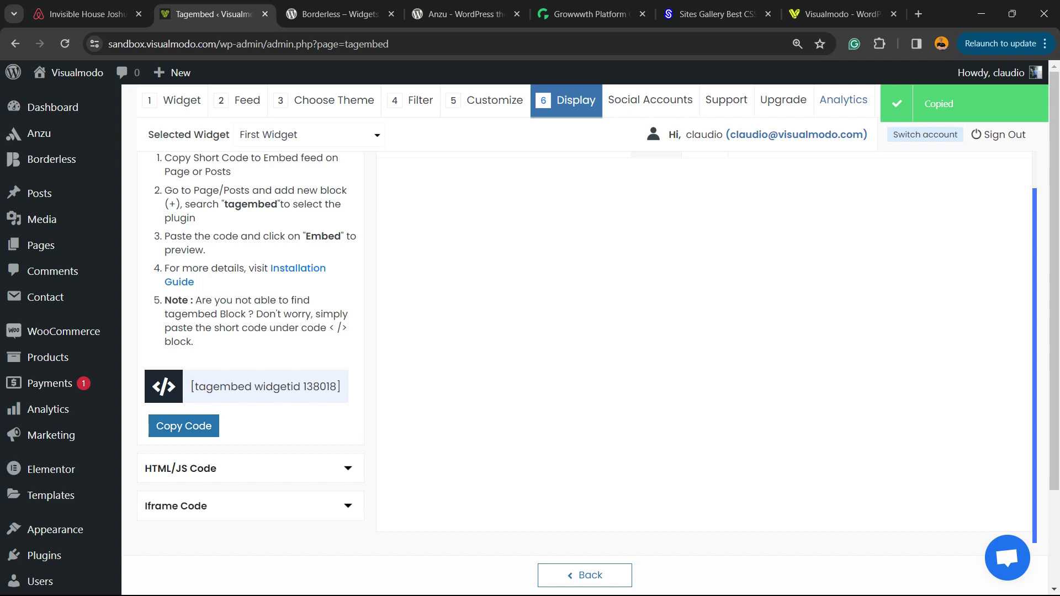
scroll(184, 426, "up", 1)
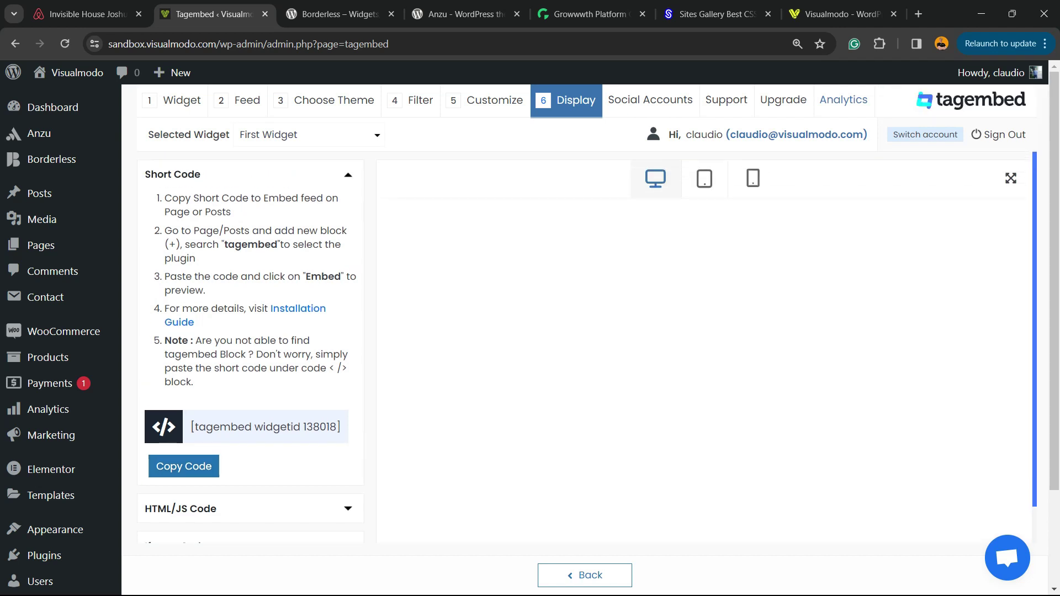
left_click(184, 466)
scroll(184, 466, "down", 1)
scroll(184, 466, "up", 1)
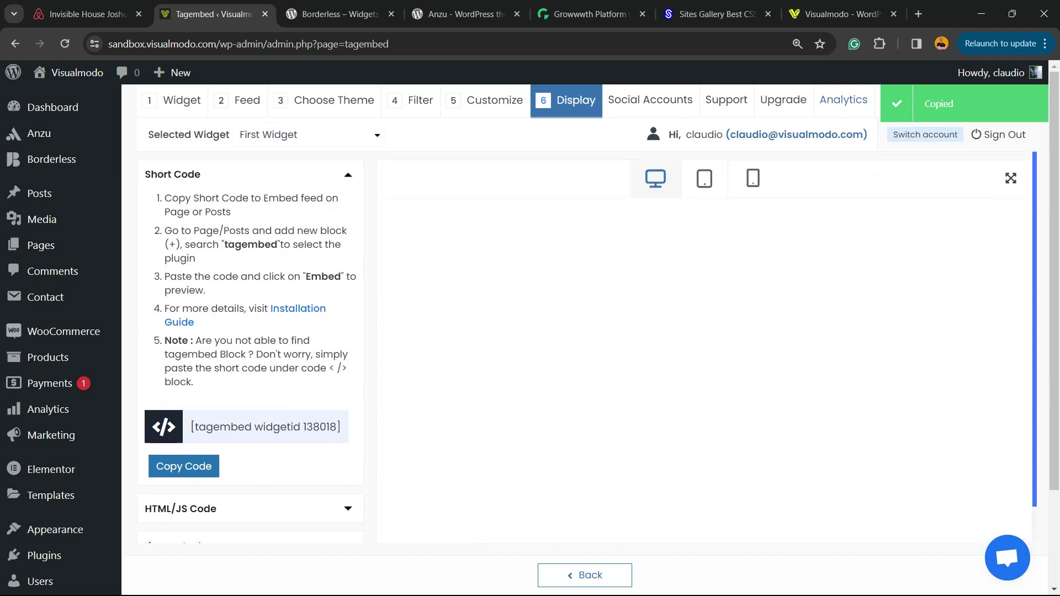
left_click(704, 178)
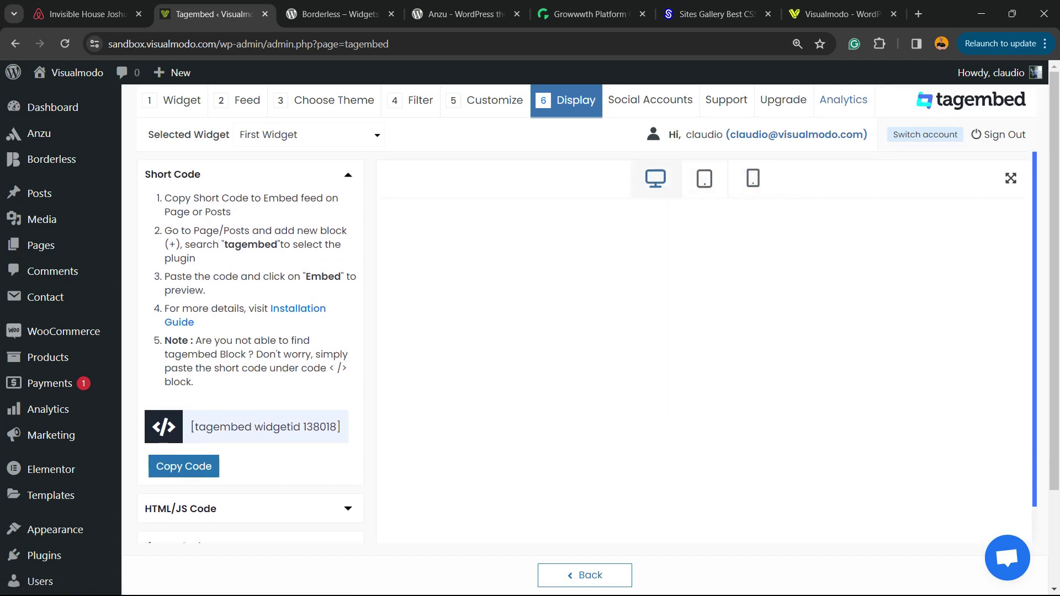
scroll(587, 347, "down", 1)
scroll(587, 347, "up", 1)
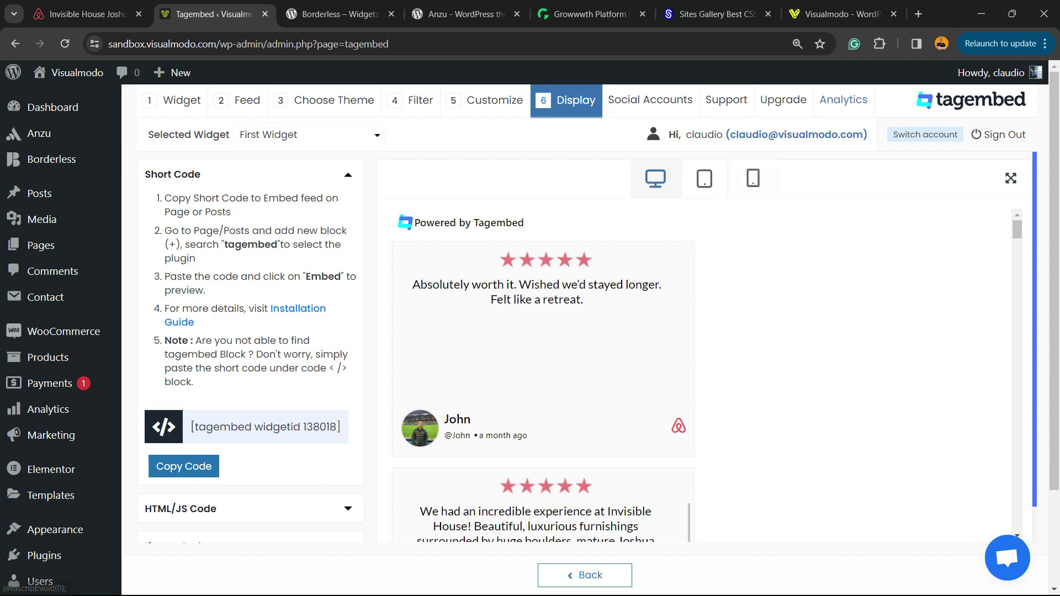
left_click(184, 466)
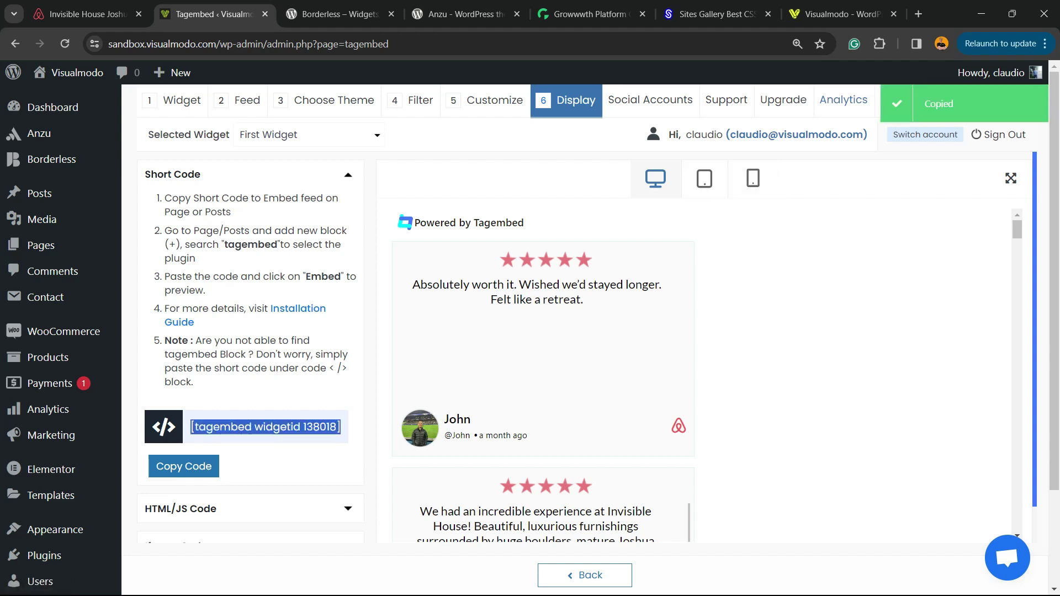
- Open Pages > Add New Page in a new browser tab
mouse_move(41, 220)
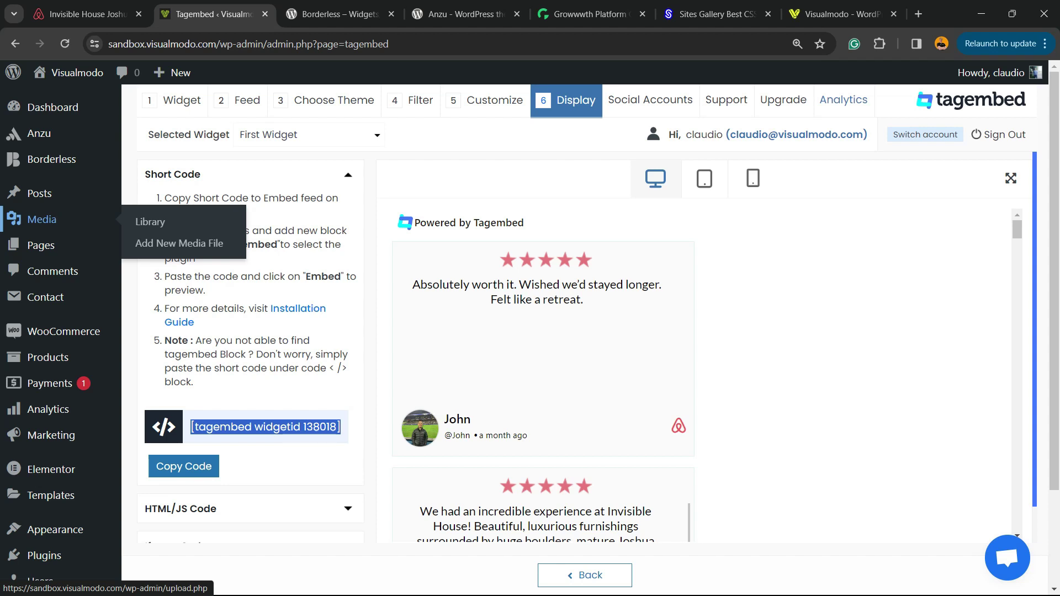
mouse_move(42, 245)
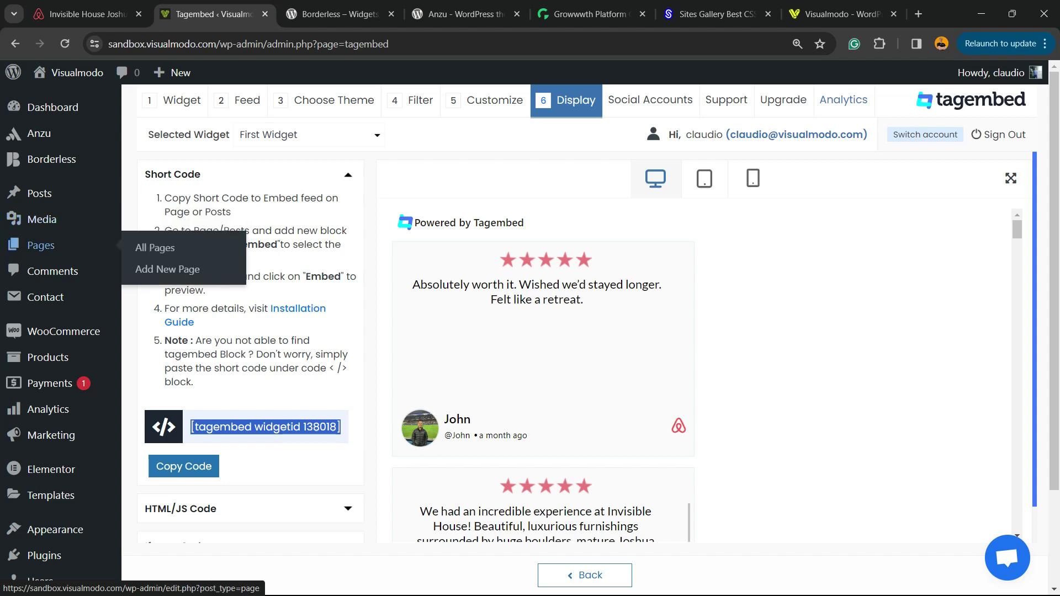
right_click(177, 269)
left_click(220, 279)
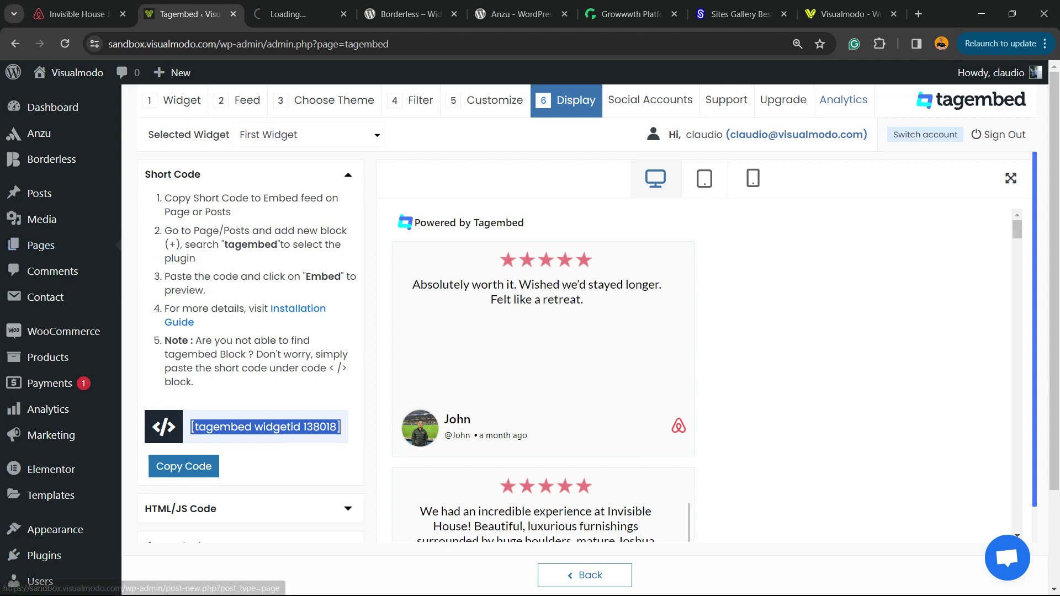
- Add a Tagembed Widget block to the new page and paste the shortcode into it
left_click(298, 14)
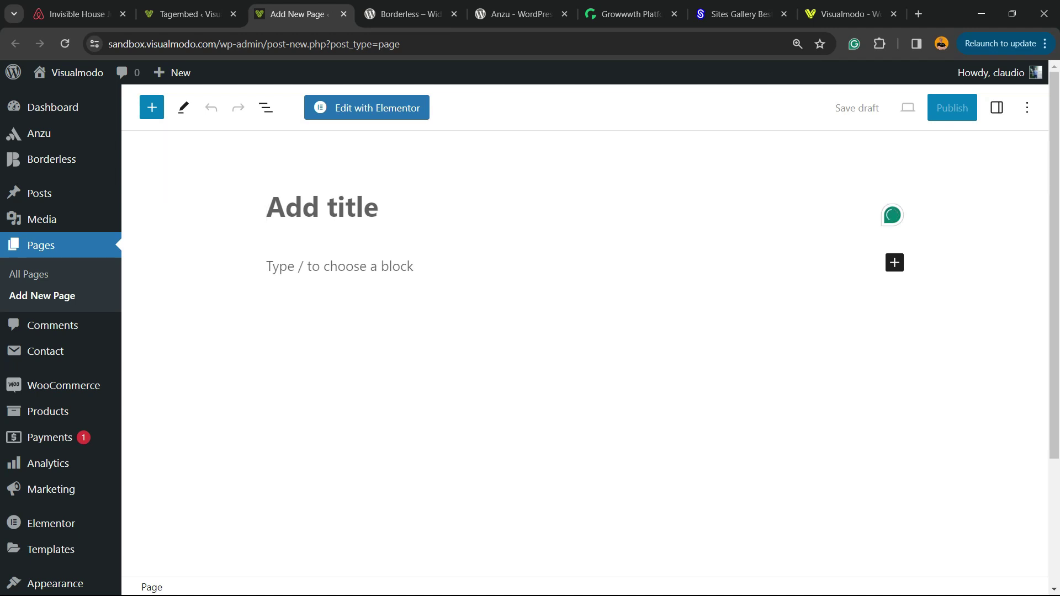
left_click(894, 262)
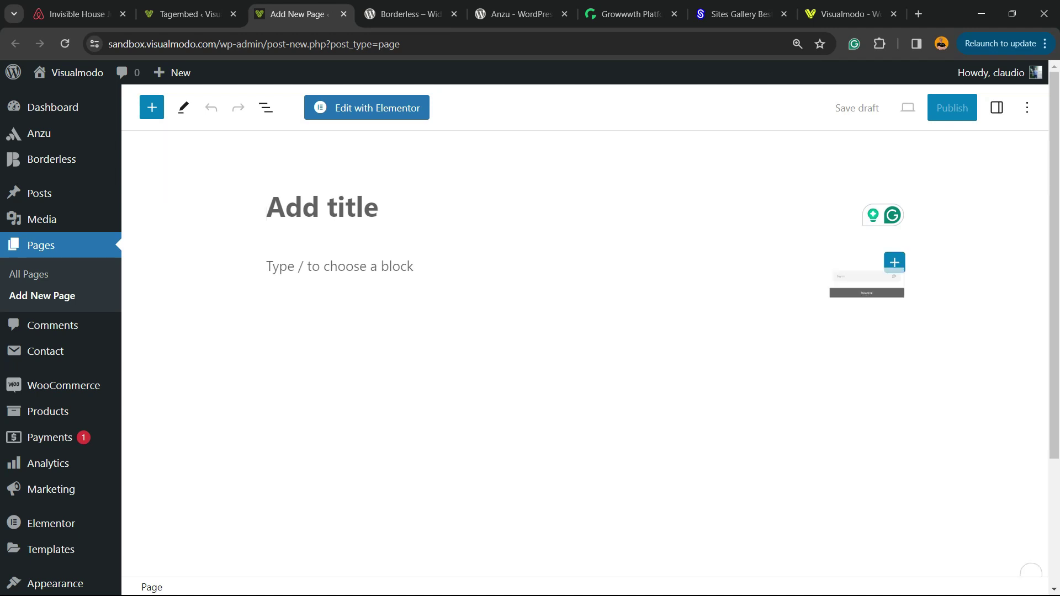
left_click(894, 263)
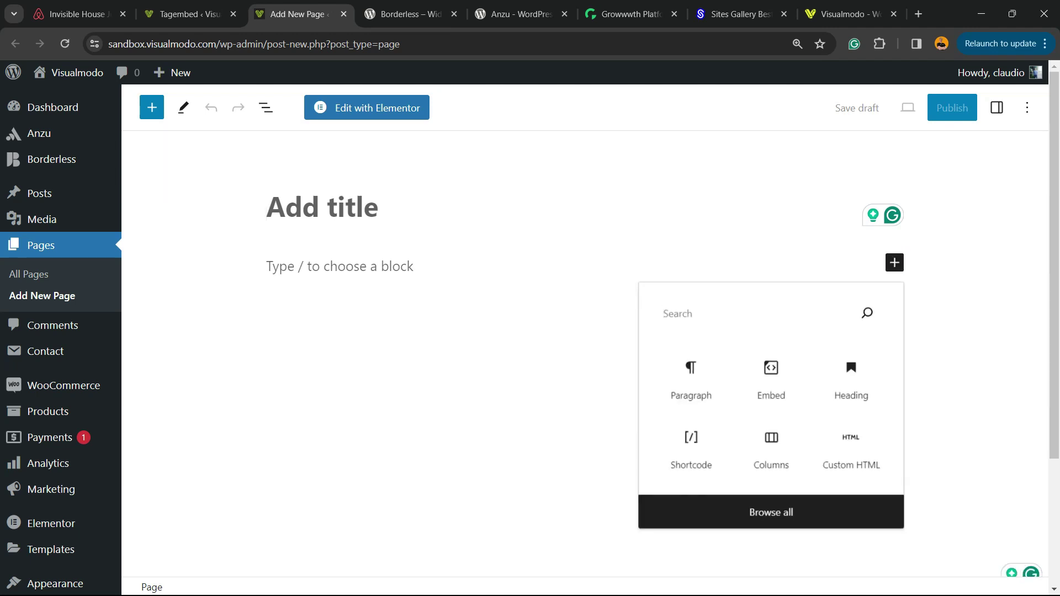
type("tag")
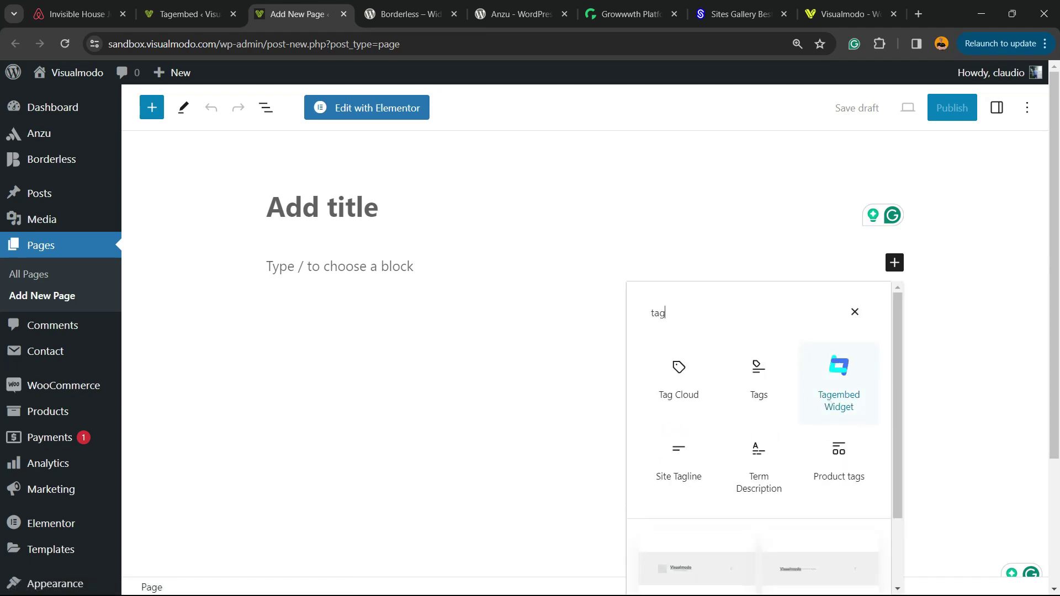
left_click(839, 383)
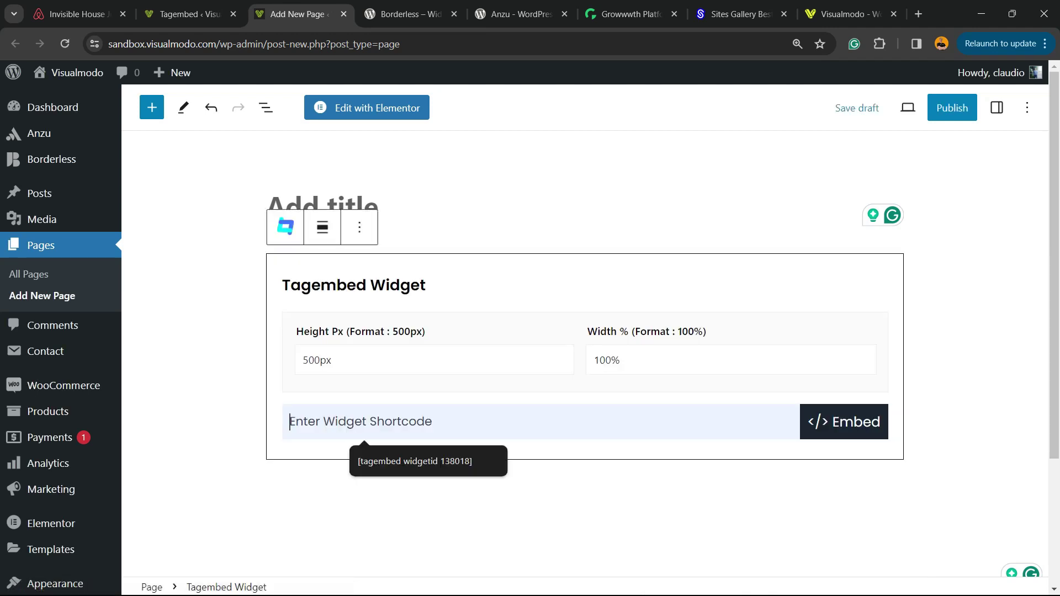
key("ctrl+v")
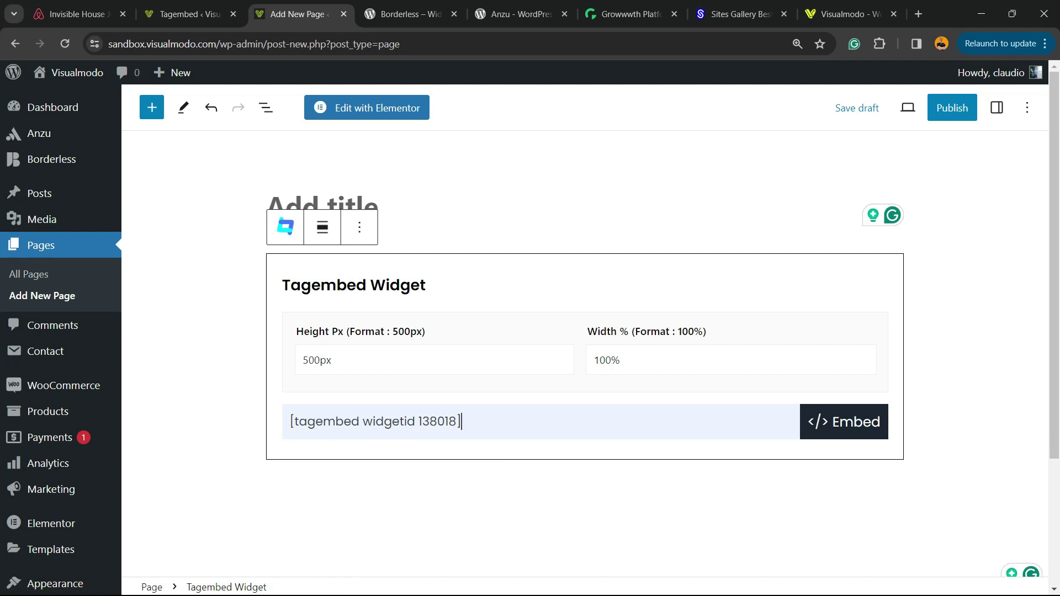
- Re-copy the shortcode, embed the Airbnb reviews widget, and publish the page
left_click(187, 14)
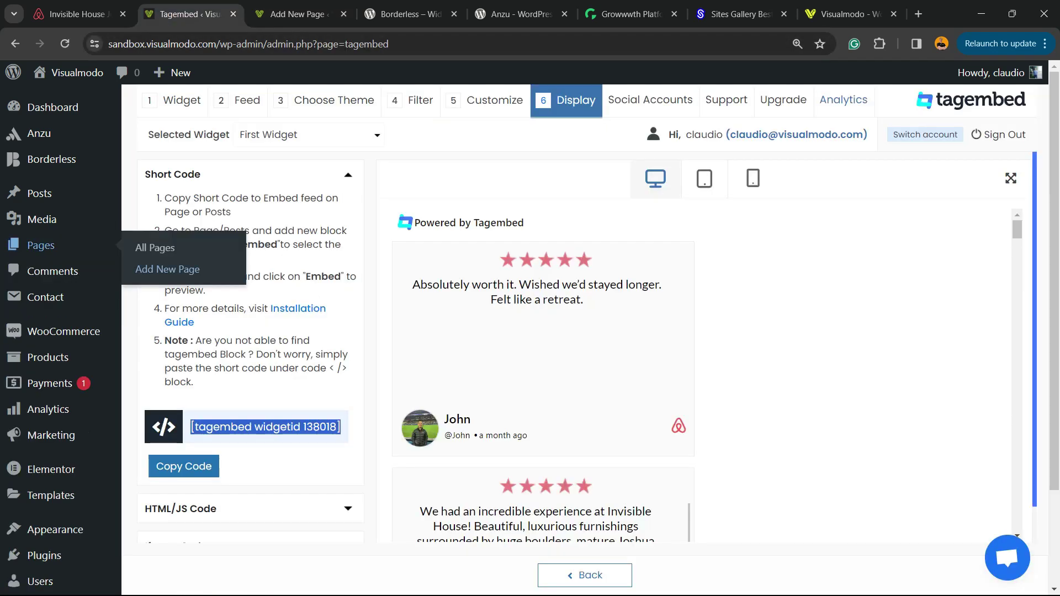
left_click(184, 466)
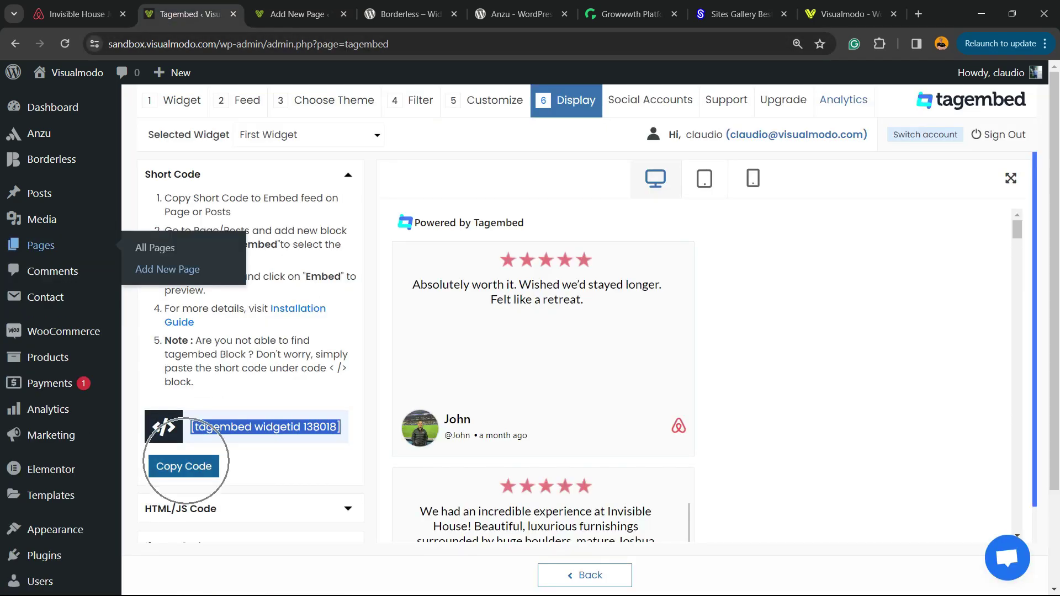
left_click(298, 14)
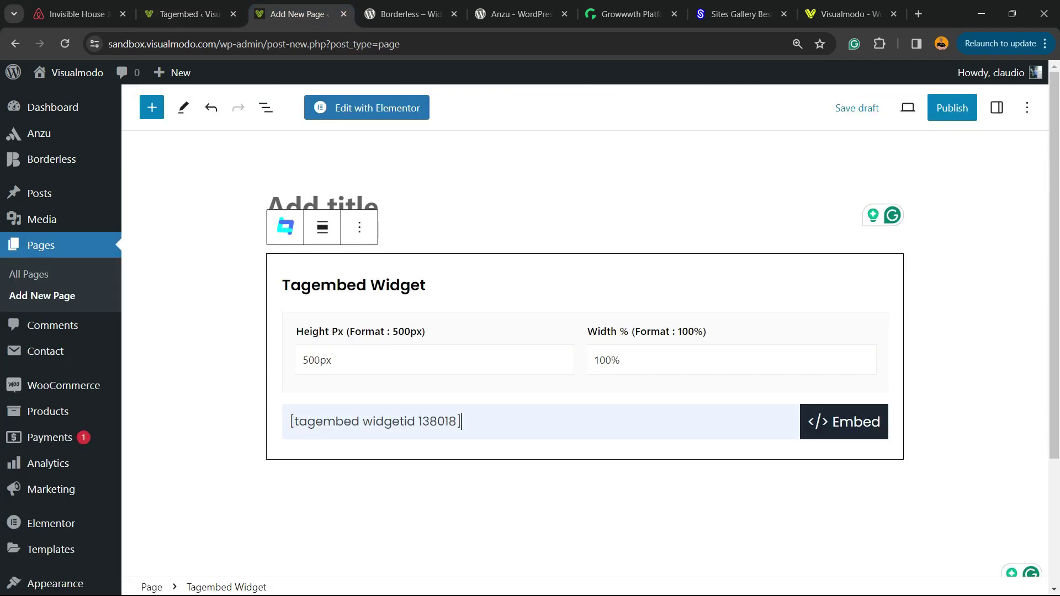
key("Return")
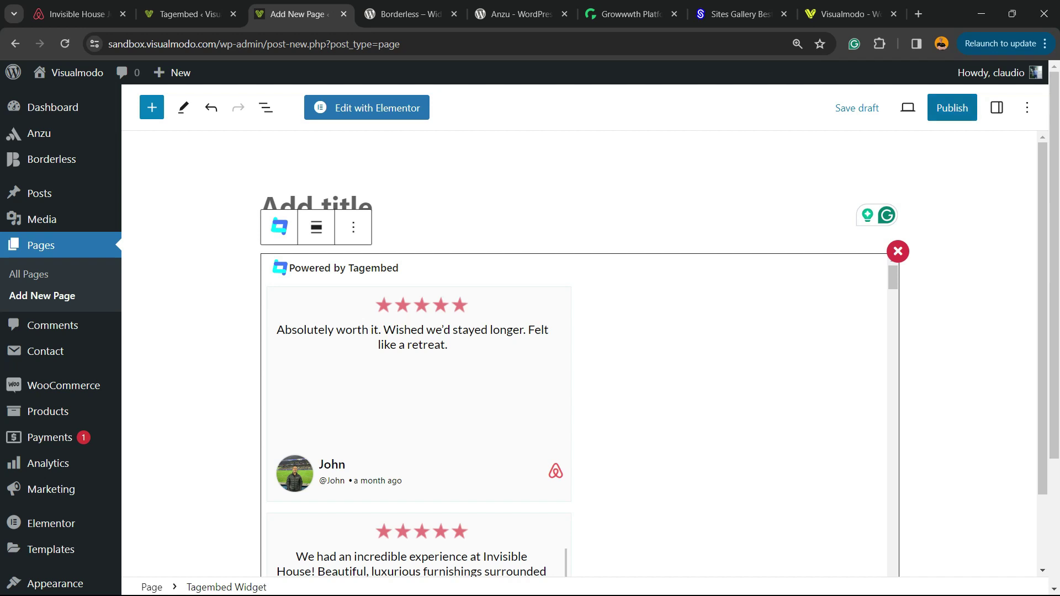
left_click(951, 107)
left_click(889, 108)
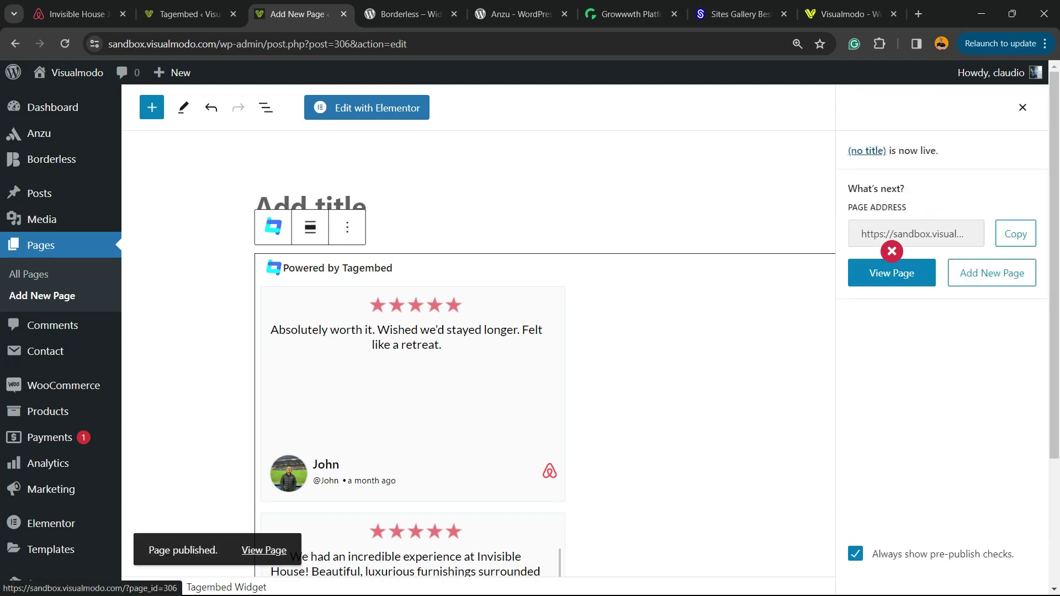
- Open the published page in a new tab and switch to it
right_click(891, 251)
key("t")
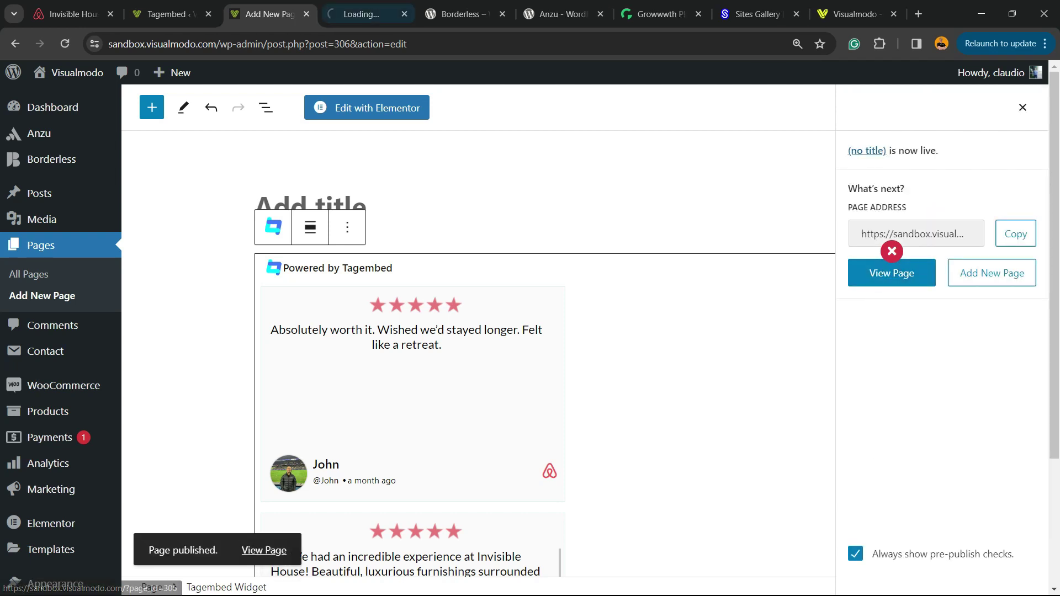
key("ctrl+Tab")
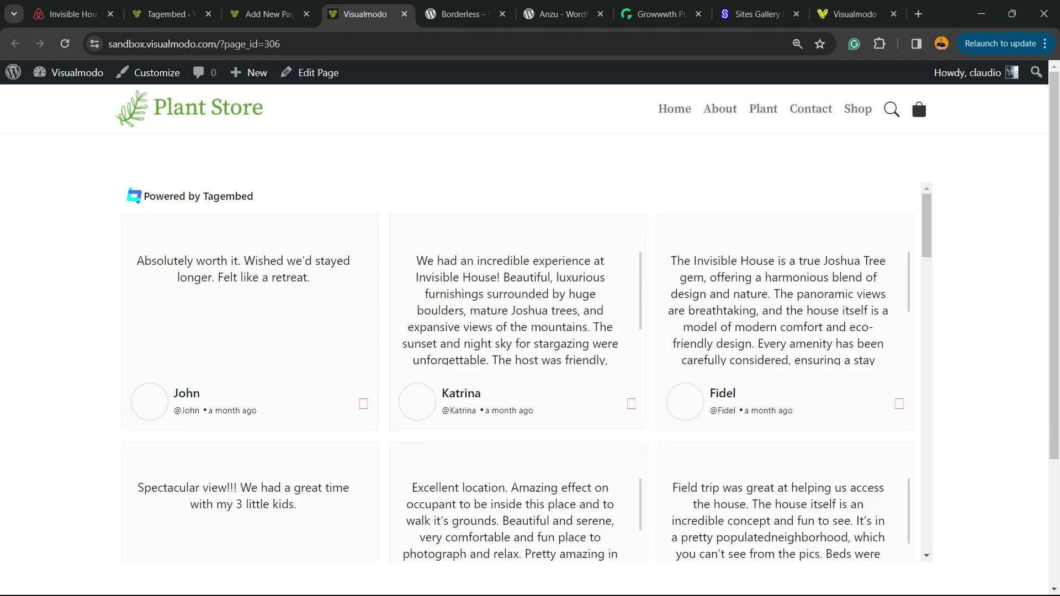
- Scroll through the grid of five-star Airbnb reviews on the live page
scroll(519, 303, "down", 10)
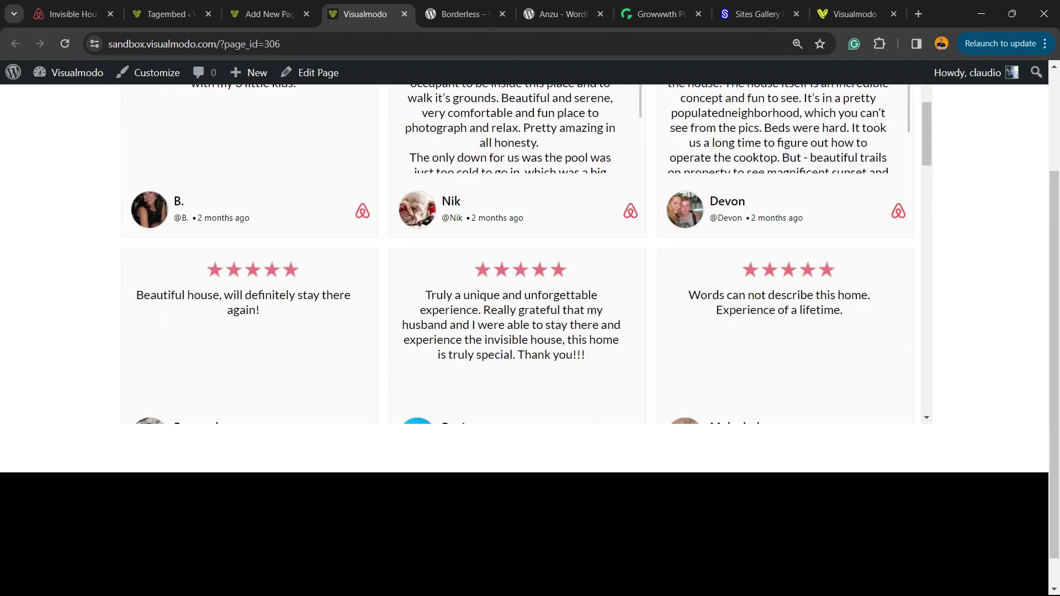
scroll(519, 254, "down", 5)
scroll(518, 254, "down", 10)
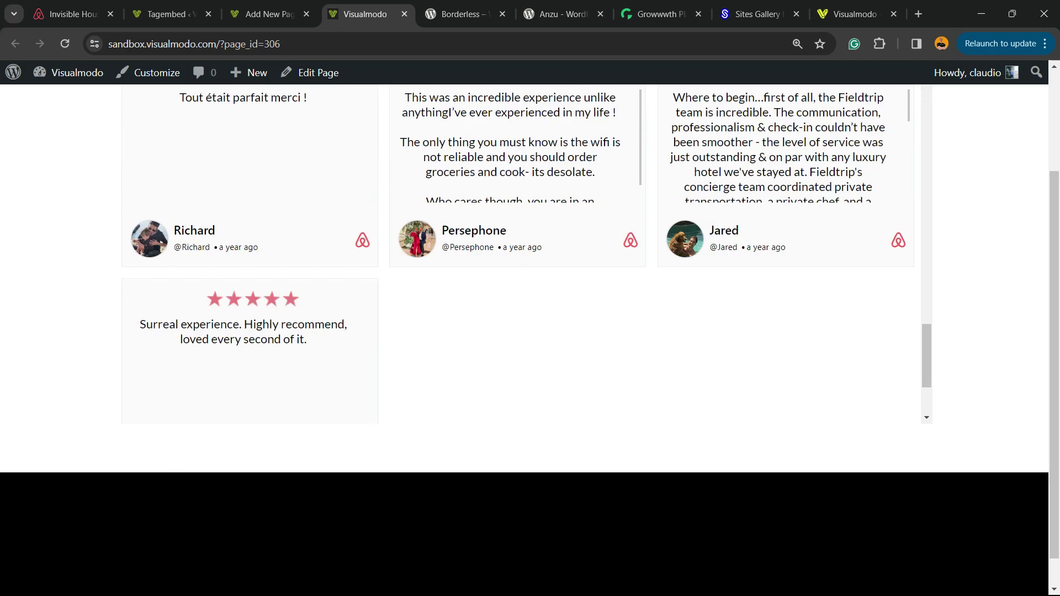
scroll(518, 254, "up", 8)
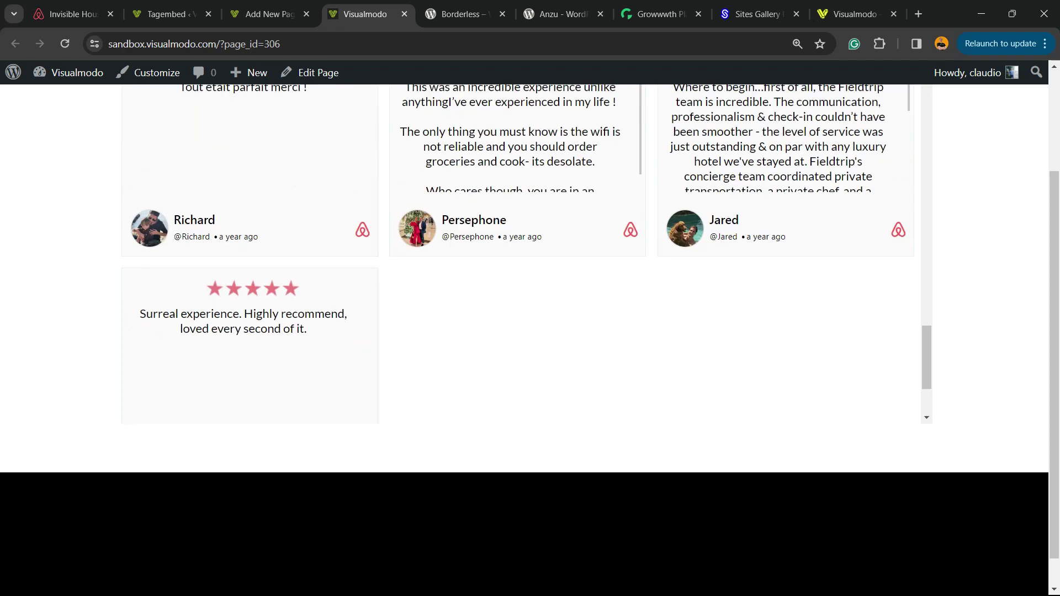
scroll(517, 254, "down", 3)
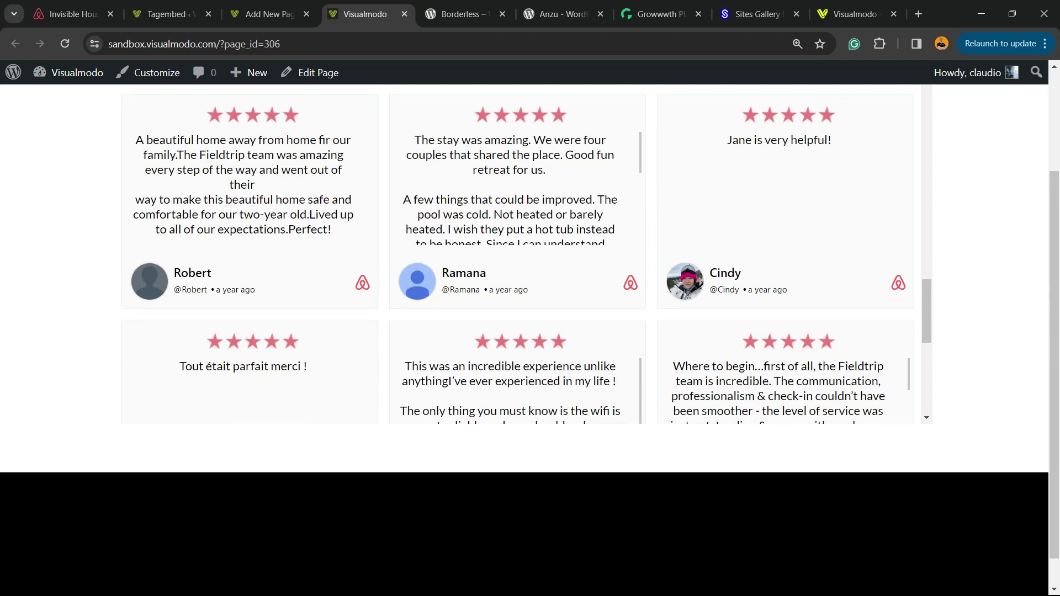
scroll(518, 253, "down", 6)
scroll(518, 254, "up", 15)
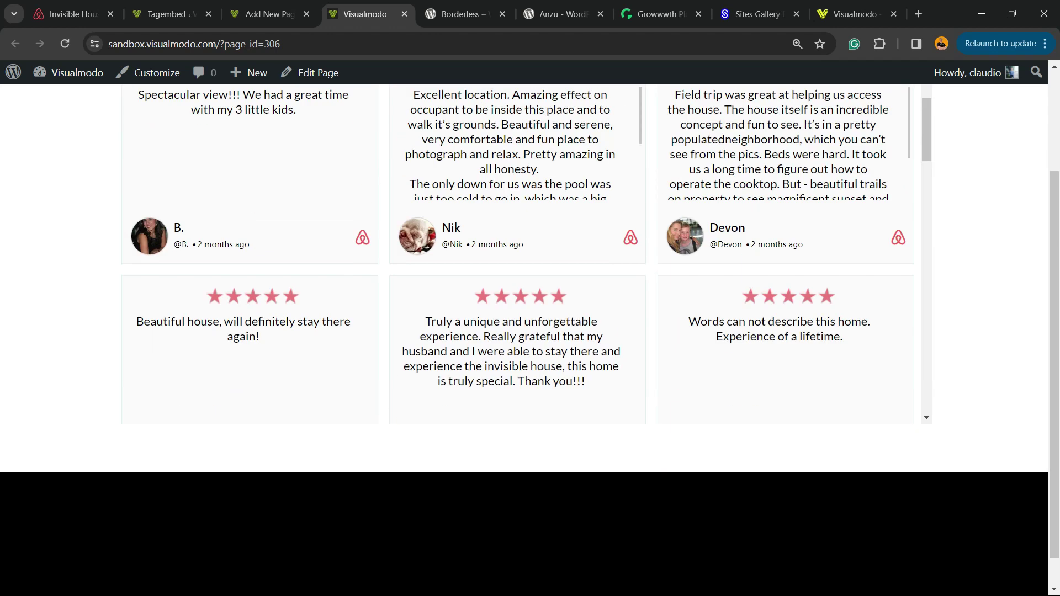
- In the Tagembed widget settings, change the theme to Review Carousel
key("ctrl+shift+Tab")
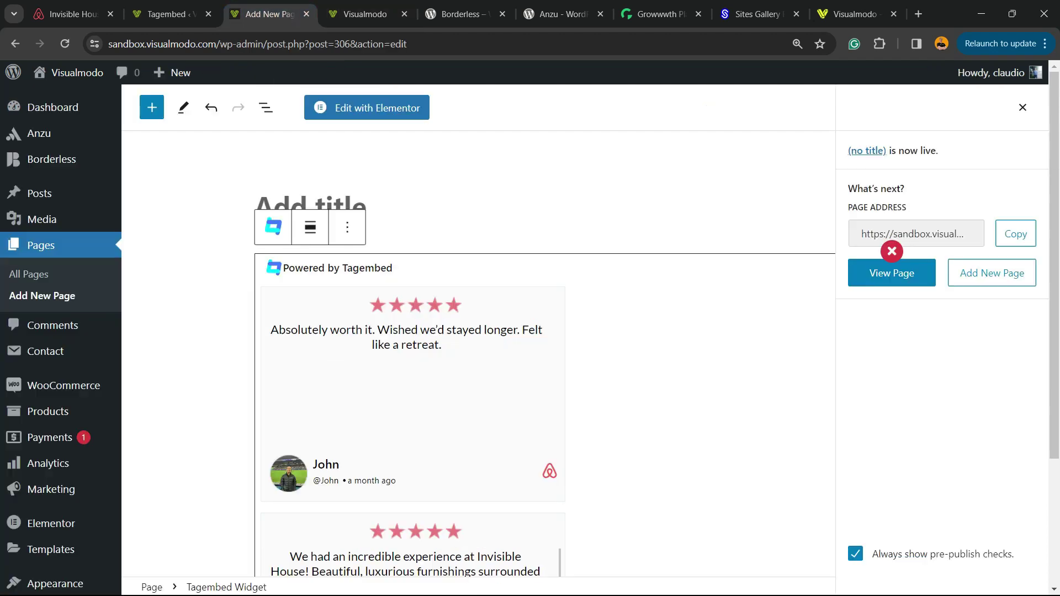
key("ctrl+shift+Tab")
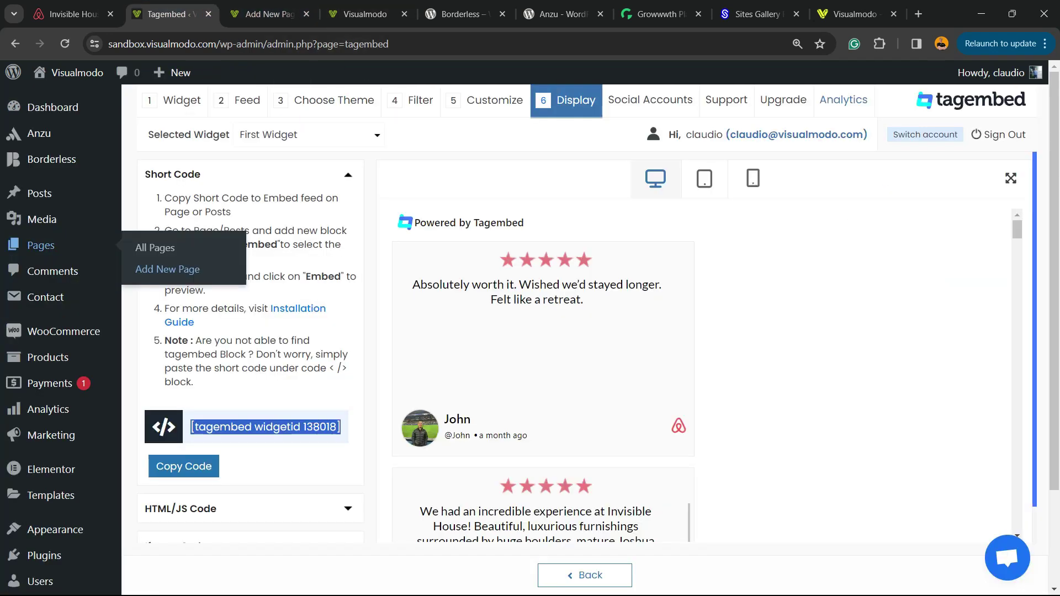
left_click(333, 100)
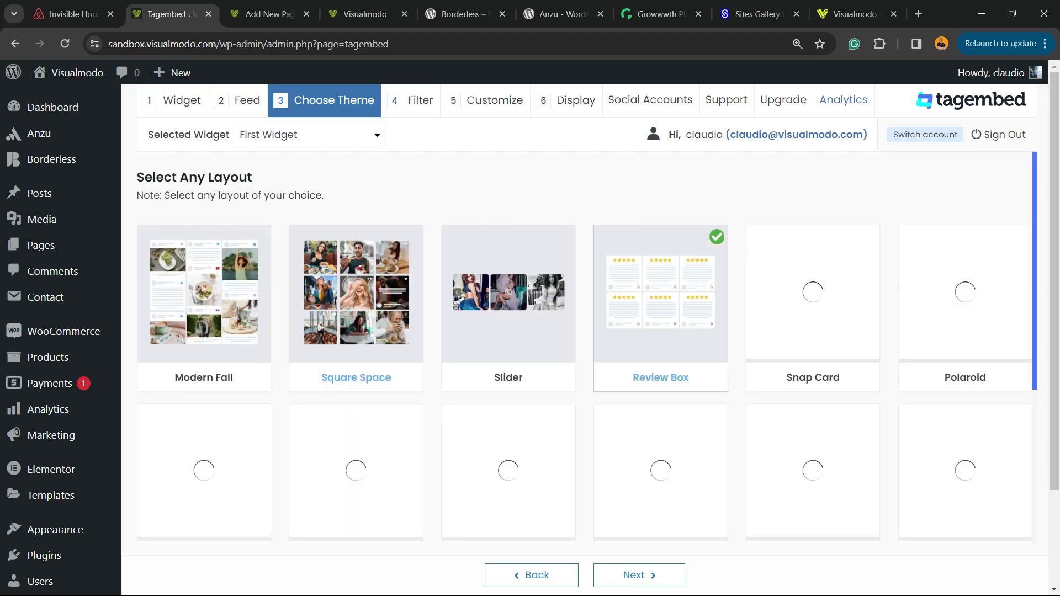
scroll(587, 347, "down", 1)
scroll(356, 343, "down", 2)
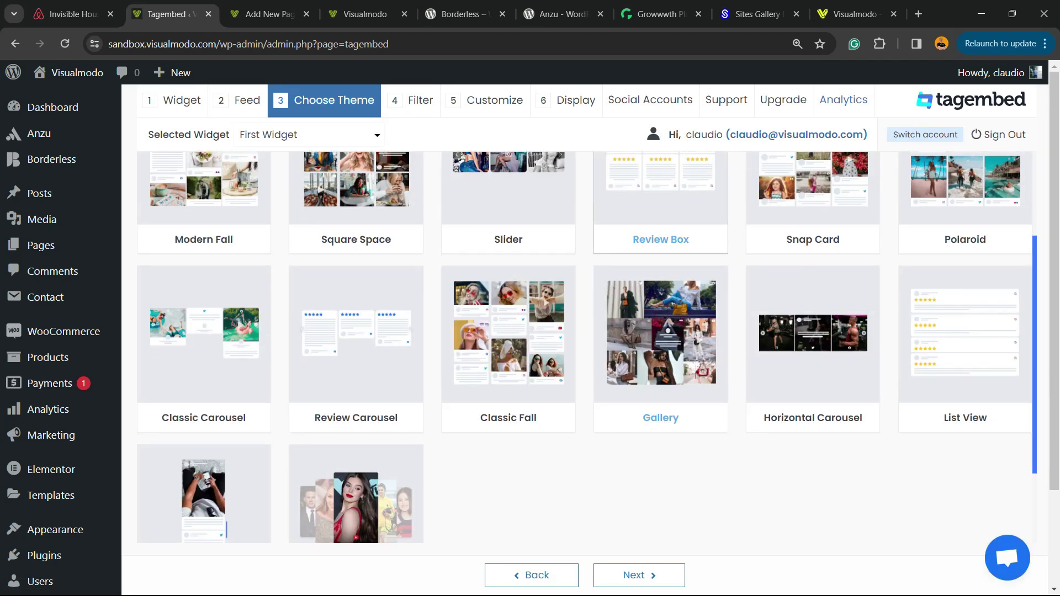
left_click(356, 343)
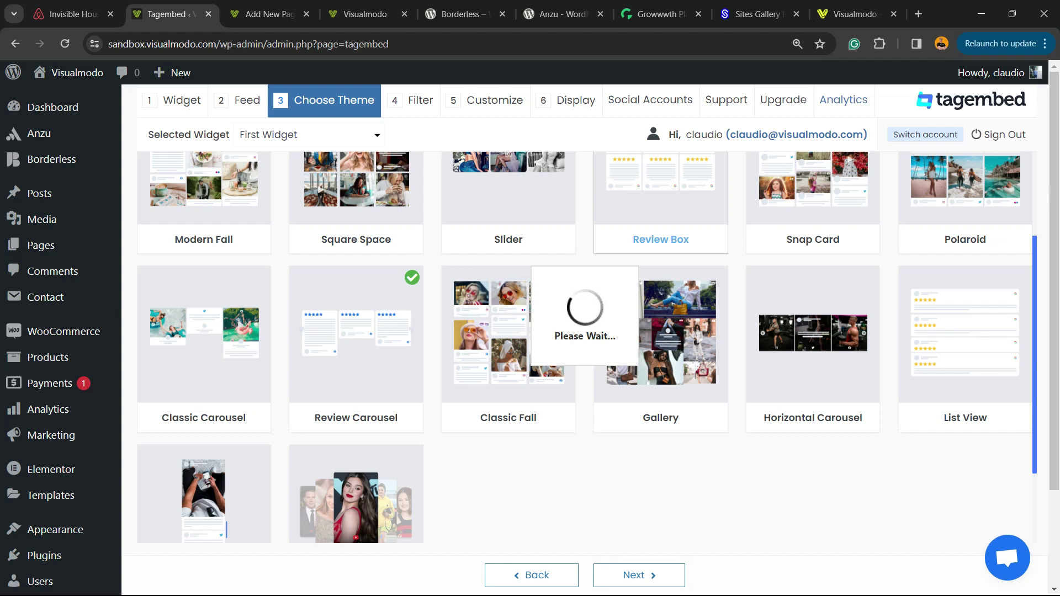
- Reload the published page to show the reviews as a carousel
key("ctrl+Tab")
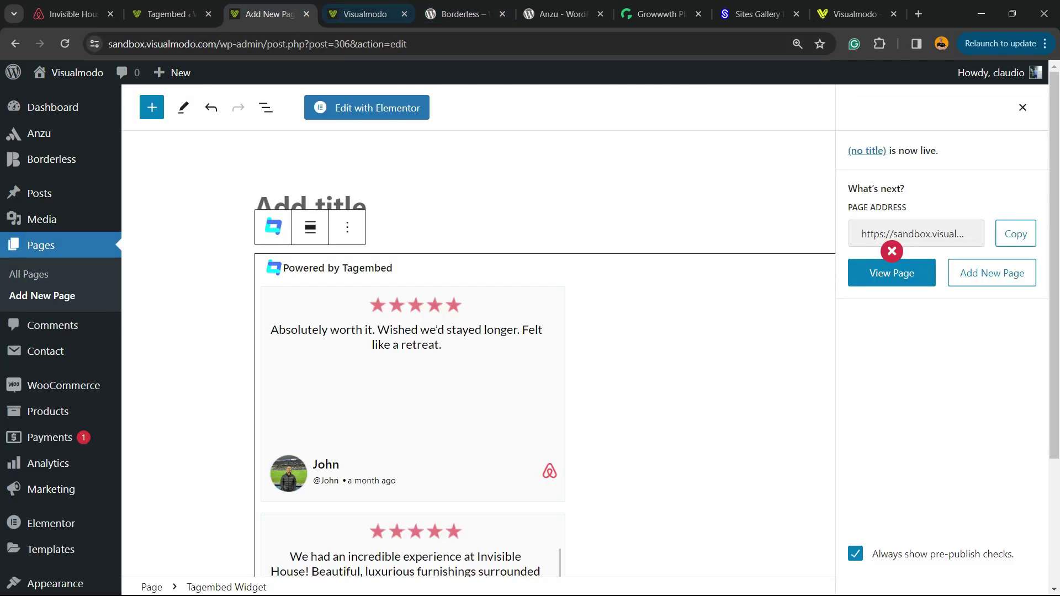
key("ctrl+Tab")
key("F5")
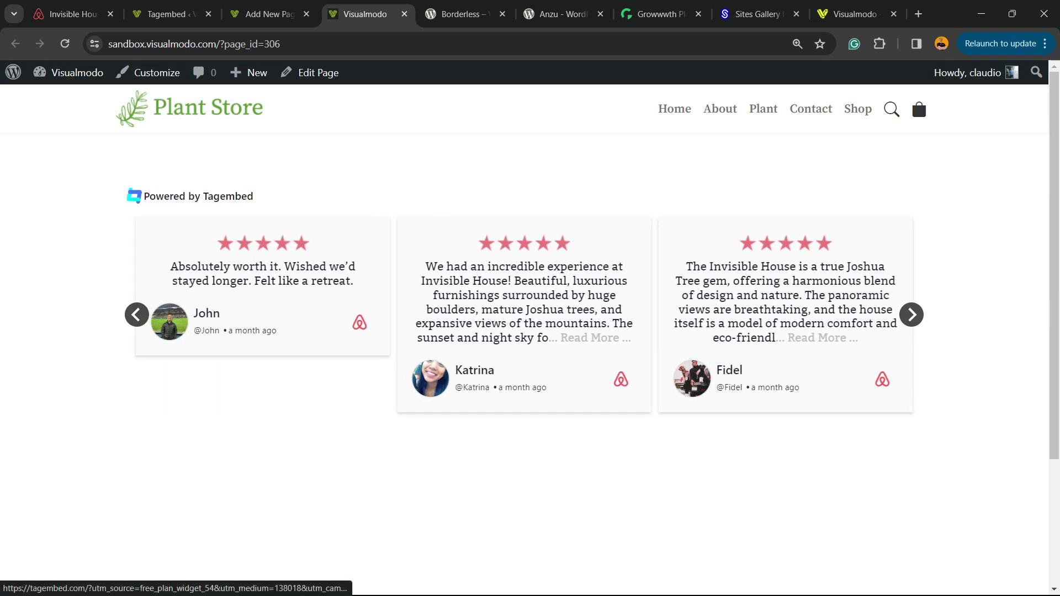
- Hide the badge by giving div.te_poweredbywrapper 'display: none !important' in DevTools
right_click(182, 196)
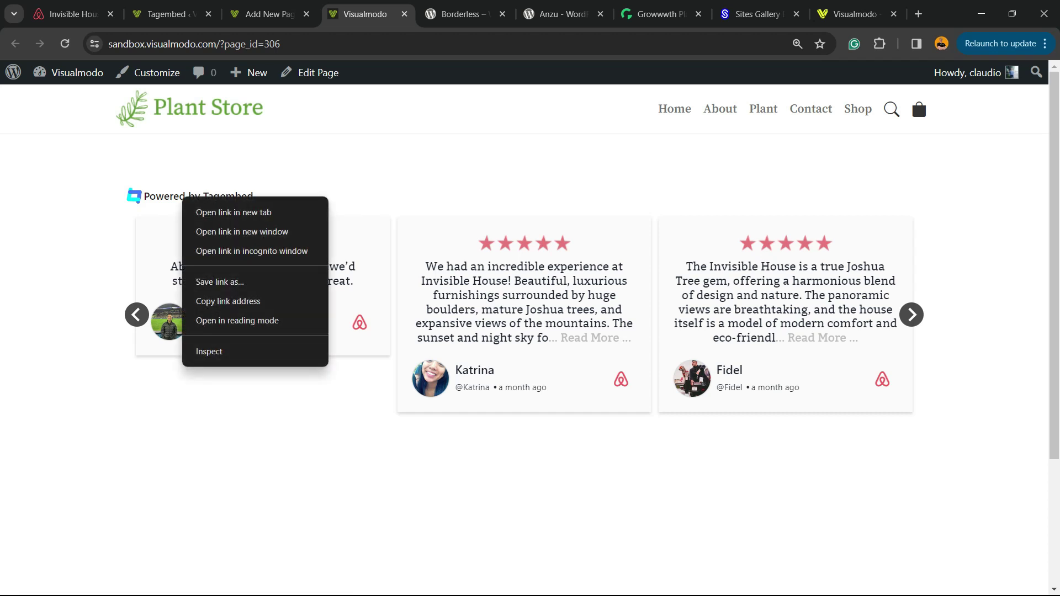
key("Escape")
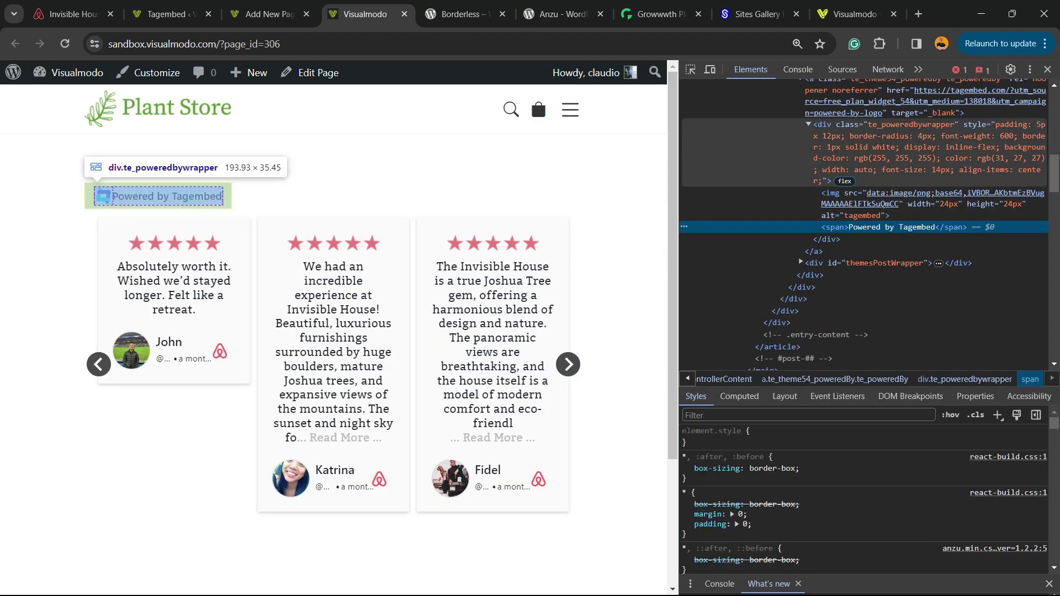
left_click(883, 147)
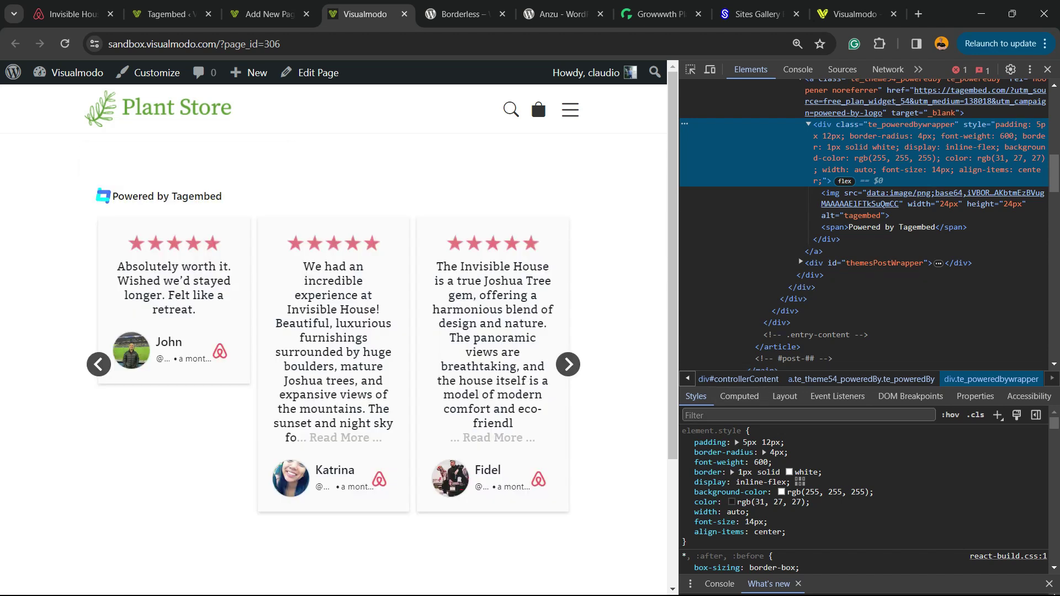
left_click(697, 442)
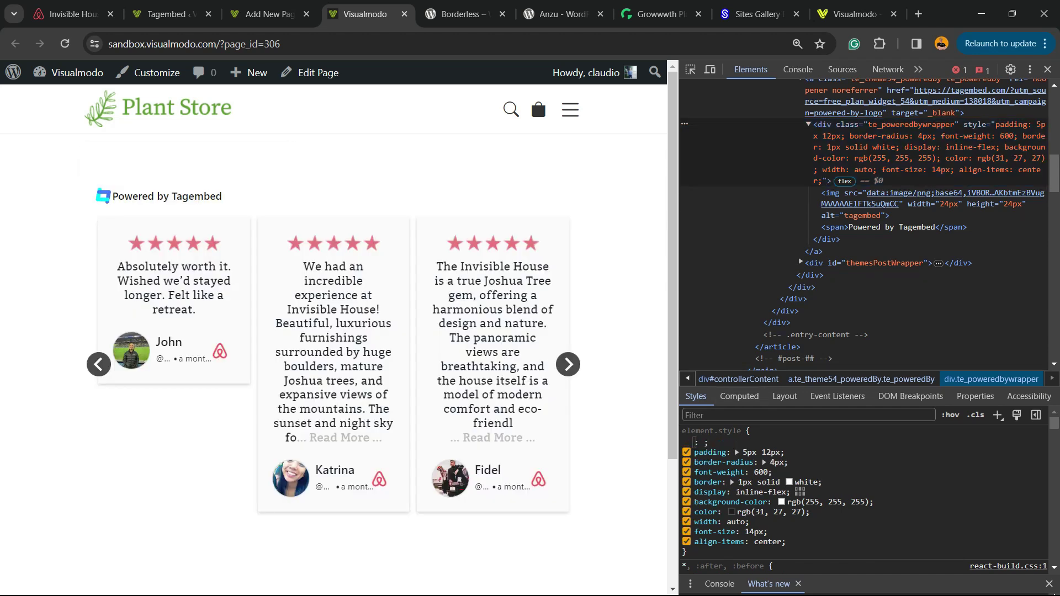
type("display")
key("Tab")
type("none")
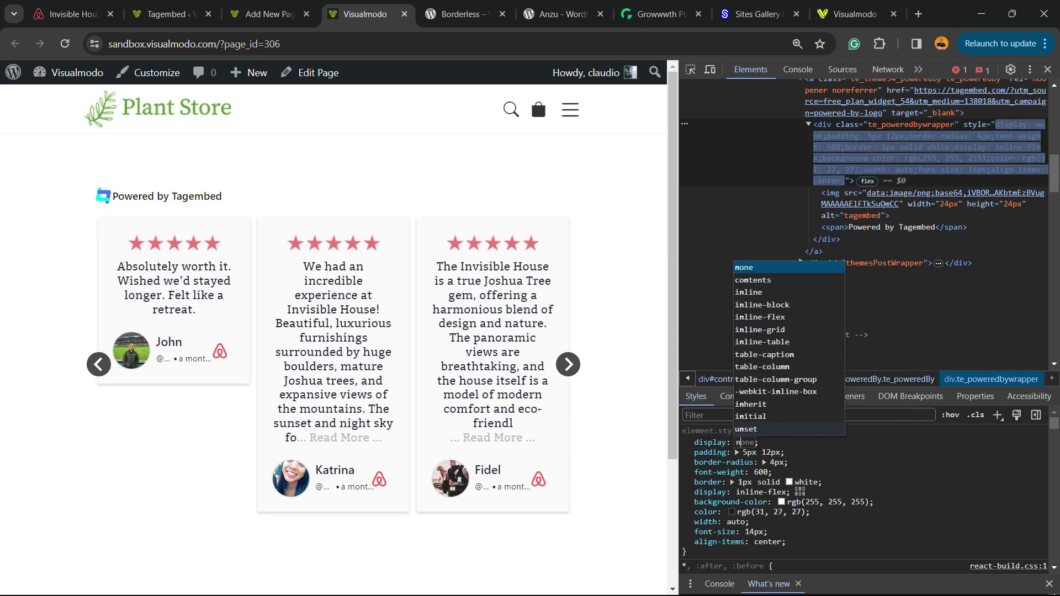
type(" !")
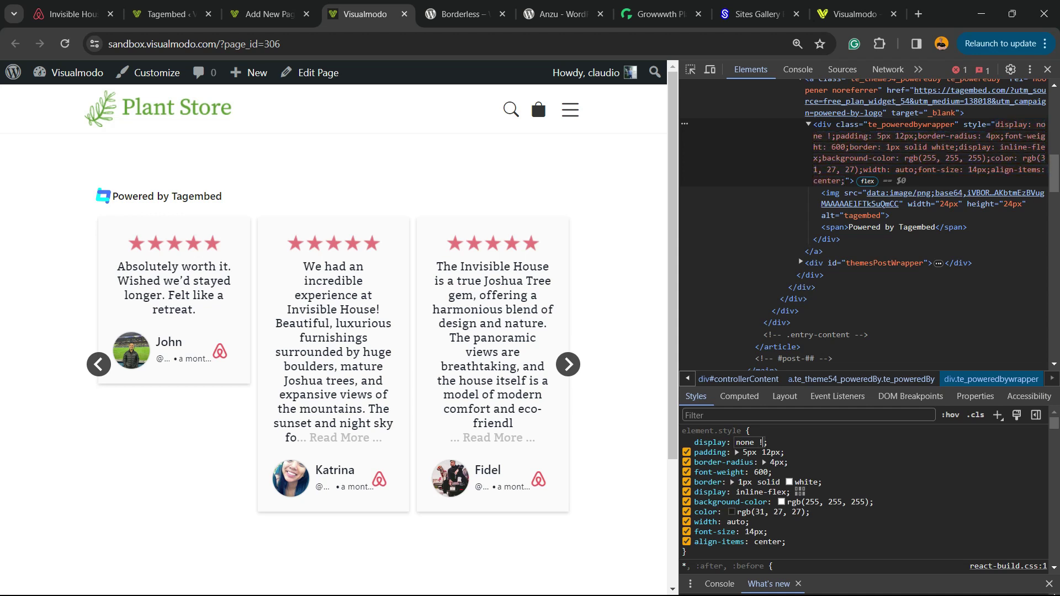
type("important")
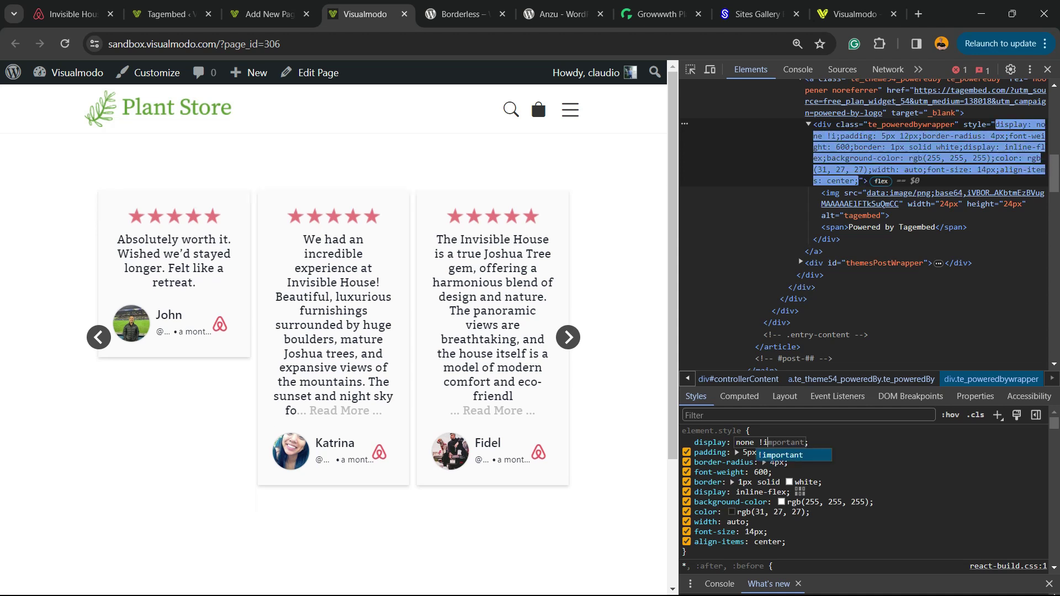
key("Tab")
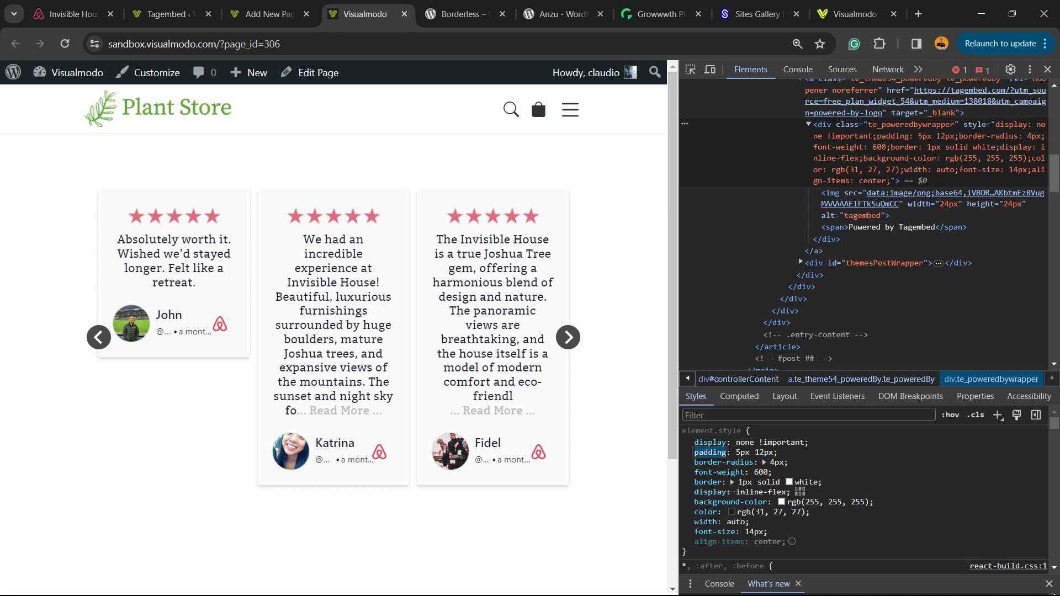
mouse_move(856, 204)
key("F12")
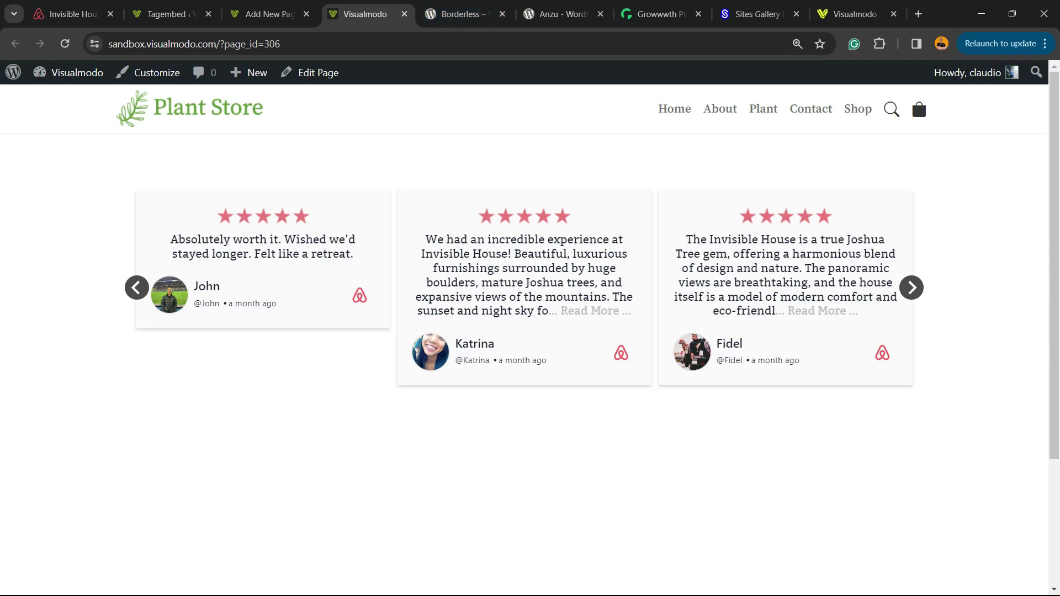
- Cycle through the editor and live page tabs back to the Tagembed widget settings
mouse_move(270, 14)
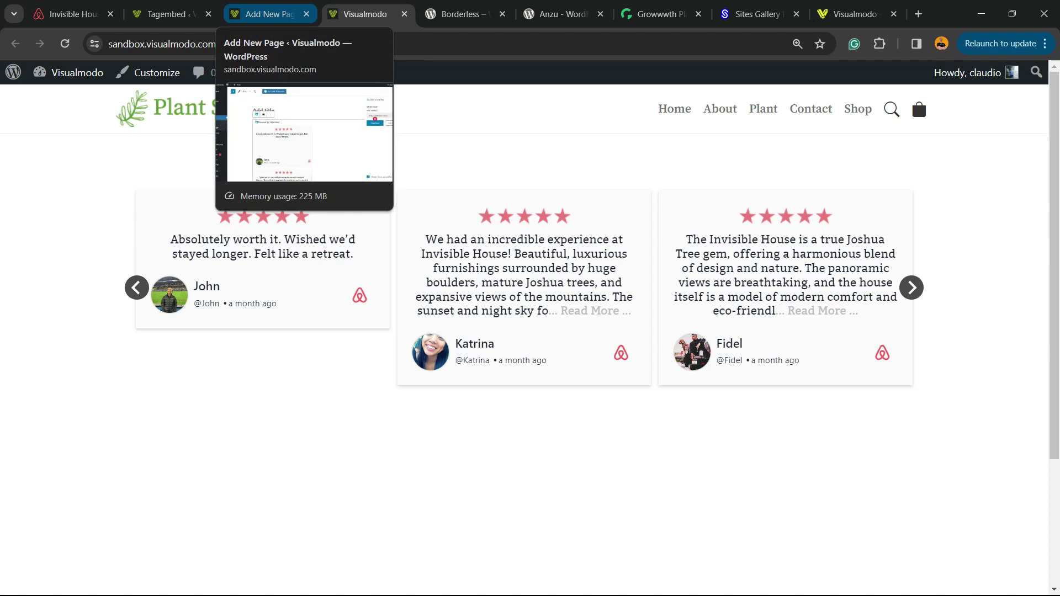
left_click(270, 14)
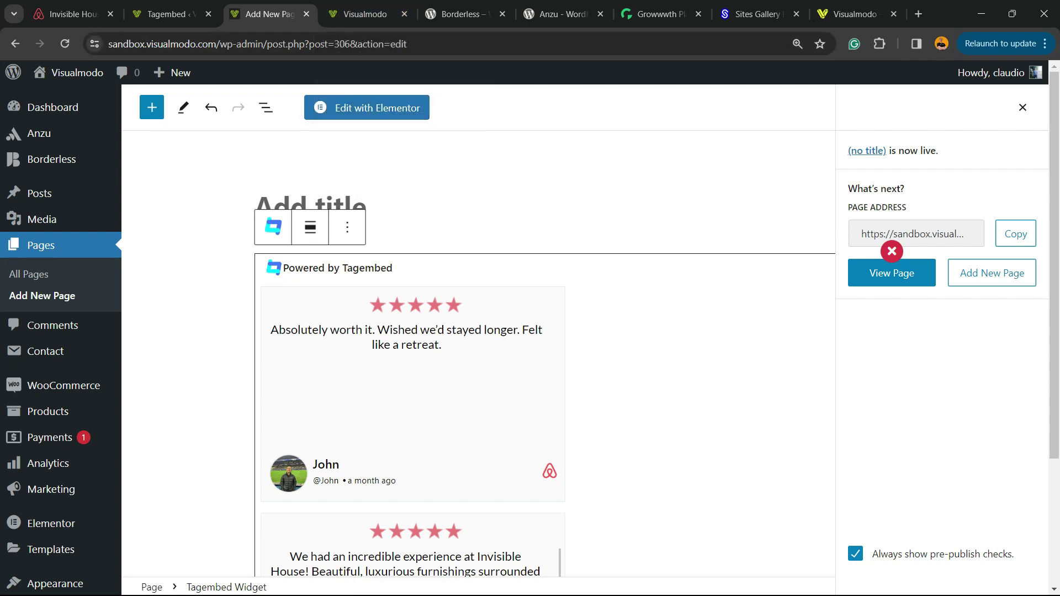
left_click(364, 14)
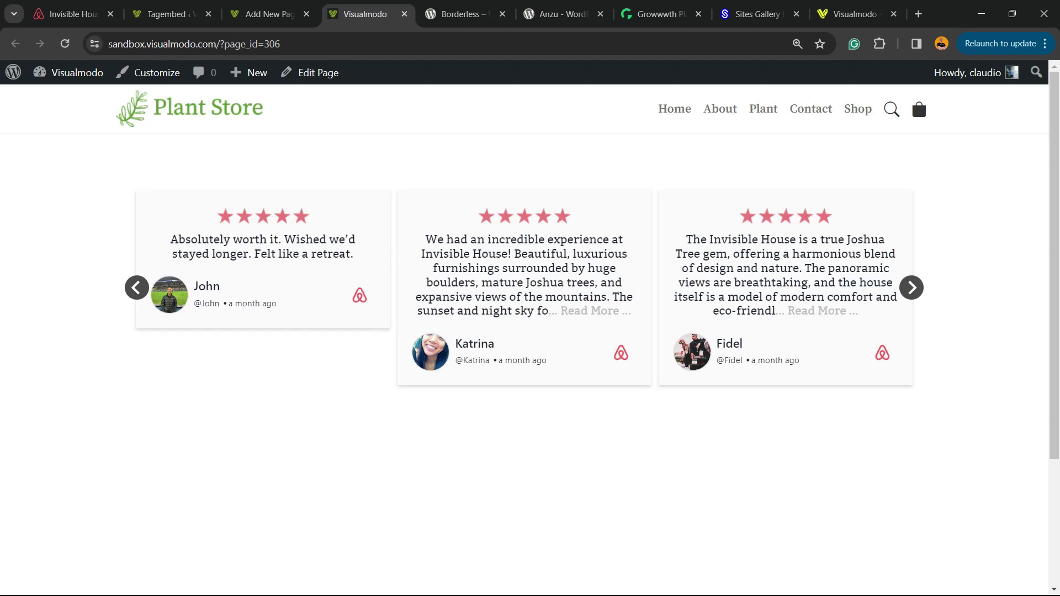
left_click(166, 13)
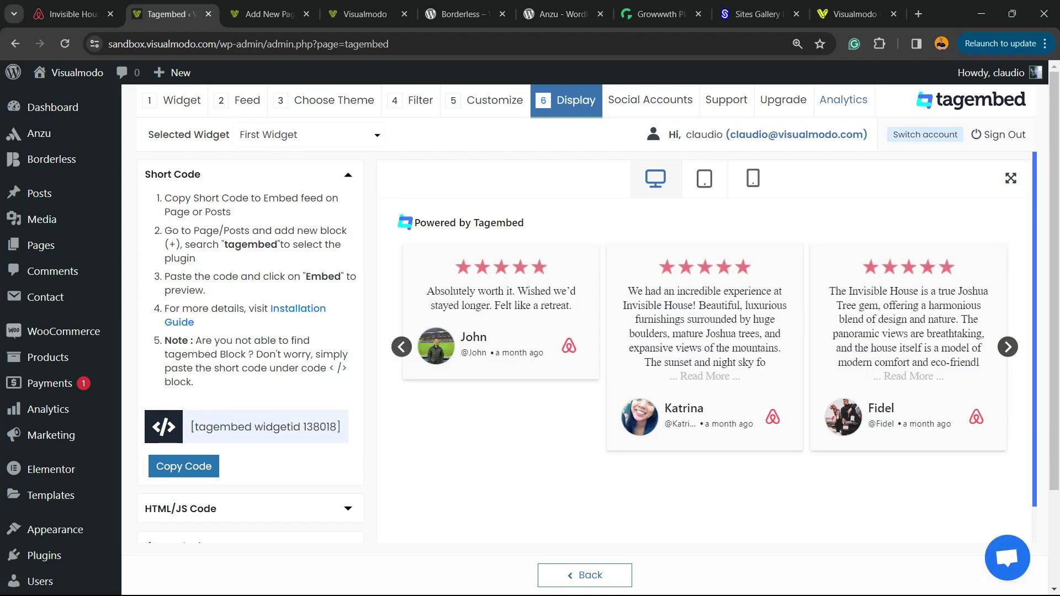
- Expand the HTML/JS Code section, then the Iframe Code section showing 100% width, 500px height
scroll(588, 348, "down", 1)
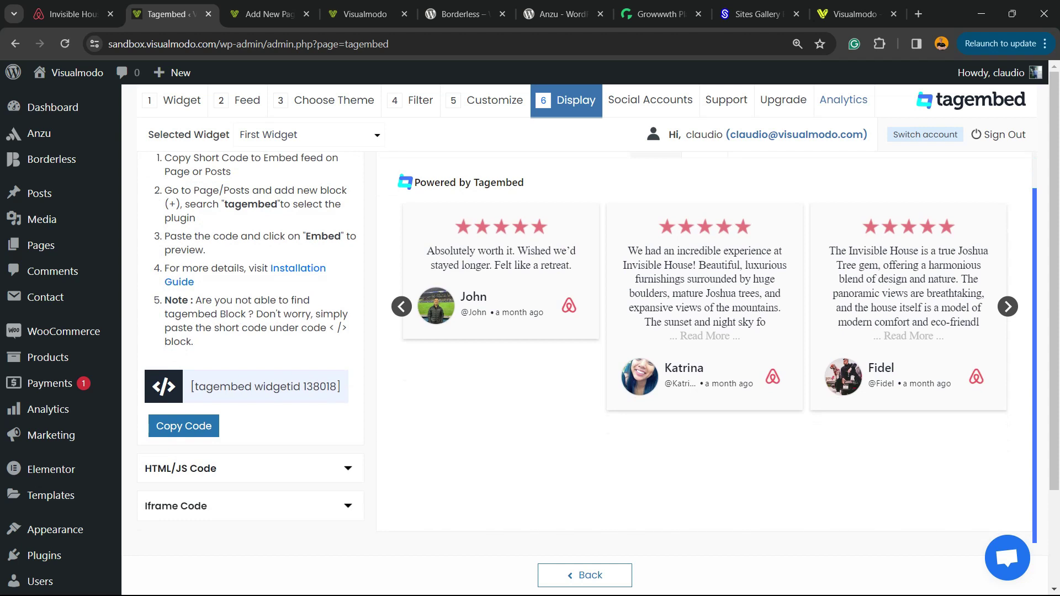
left_click(181, 468)
scroll(248, 304, "down", 3)
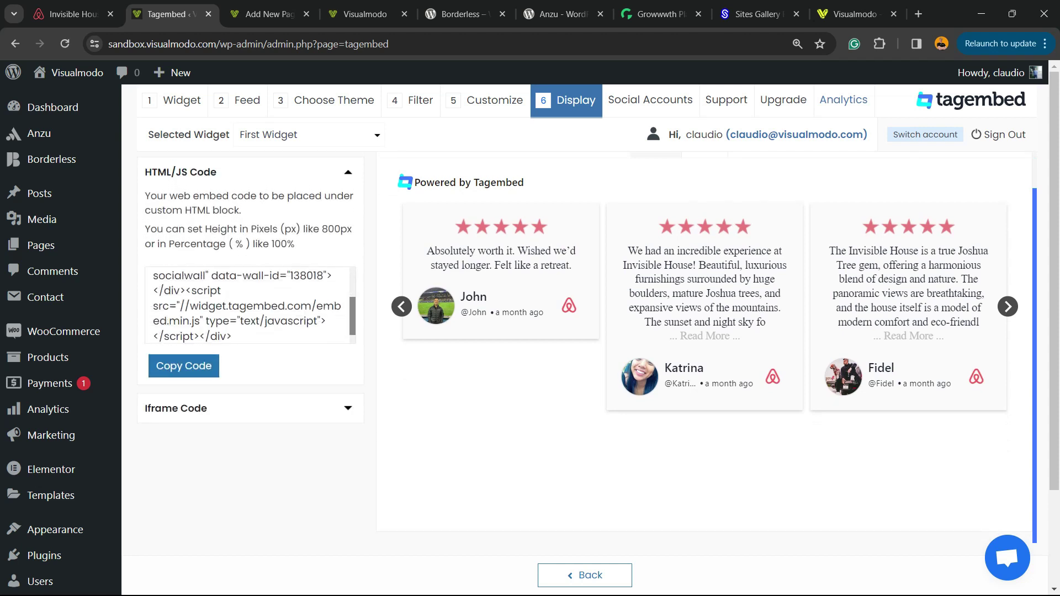
scroll(248, 304, "up", 4)
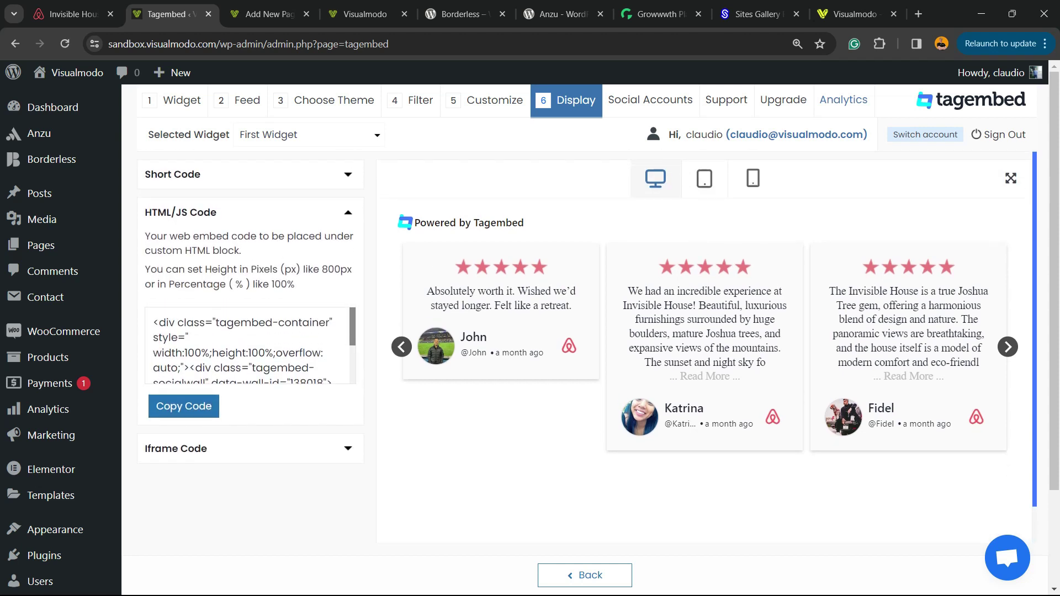
scroll(248, 345, "down", 3)
left_click(176, 448)
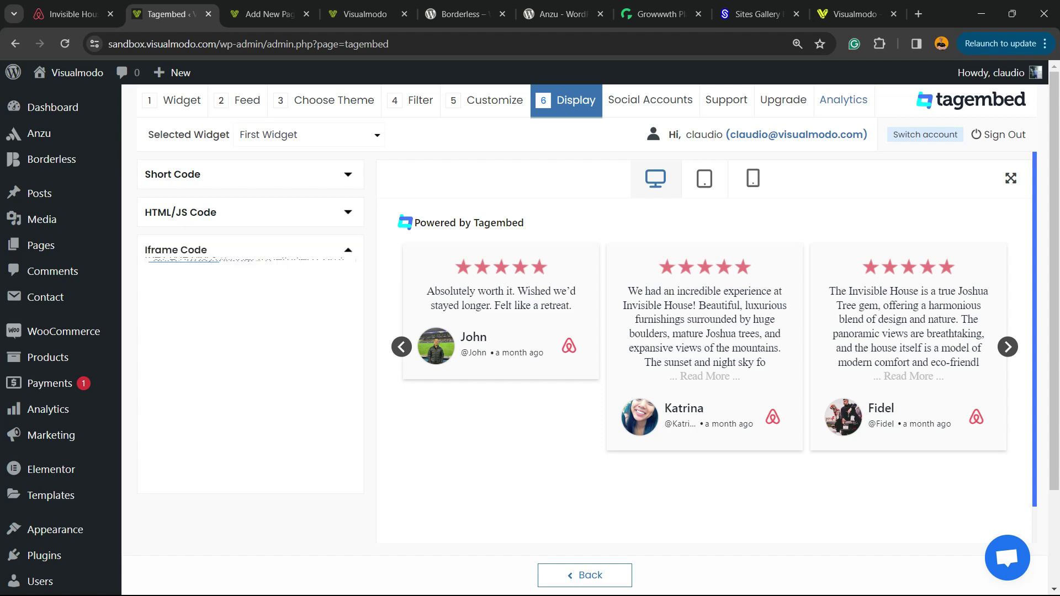
scroll(588, 347, "down", 2)
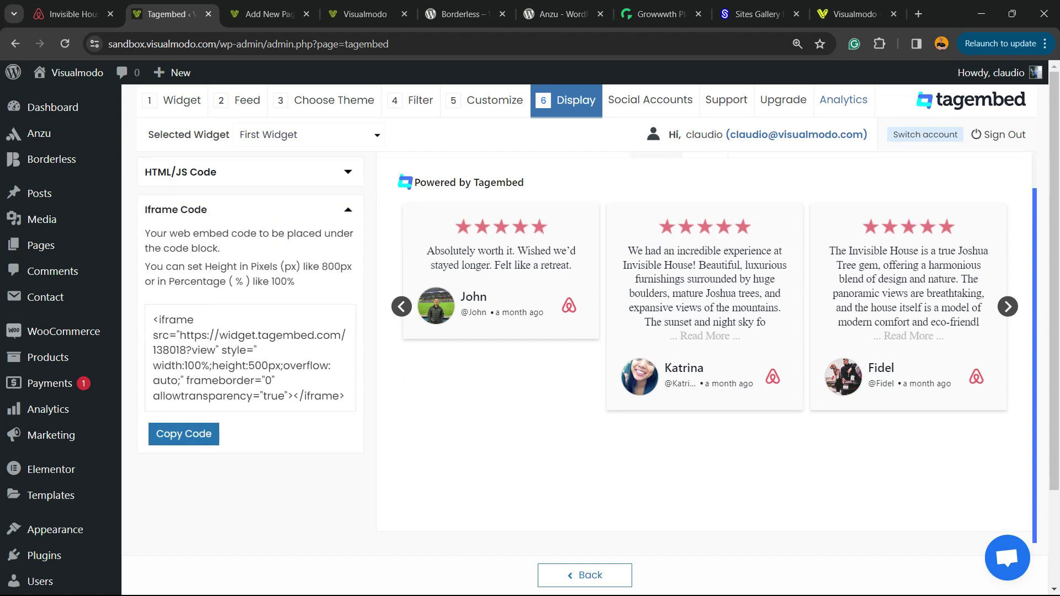